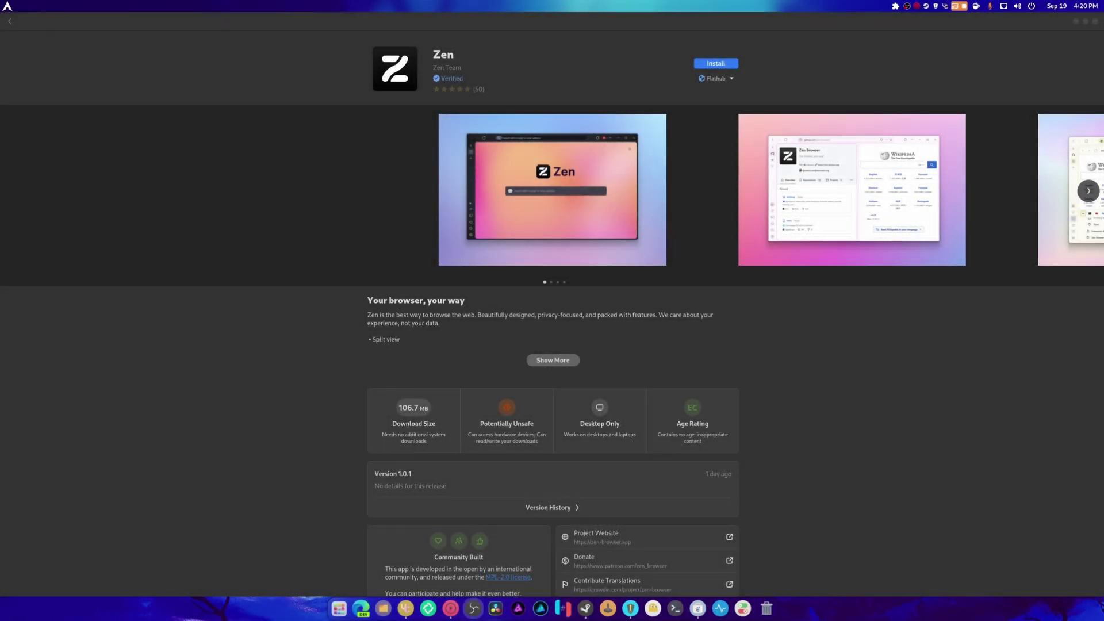
Step: Install Zen from Flathub in GNOME Software and open its project website, zen-browser.app
{"action": "left_click", "coordinate": [700, 63]}
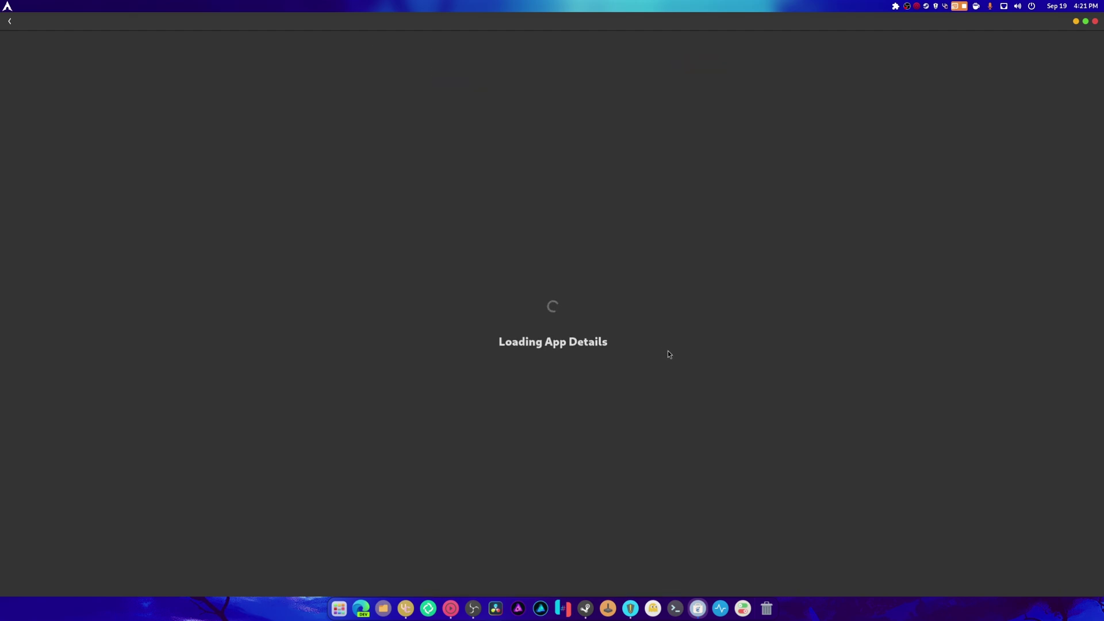
{"action": "scroll", "coordinate": [766, 395], "scroll_direction": "down", "scroll_amount": 5}
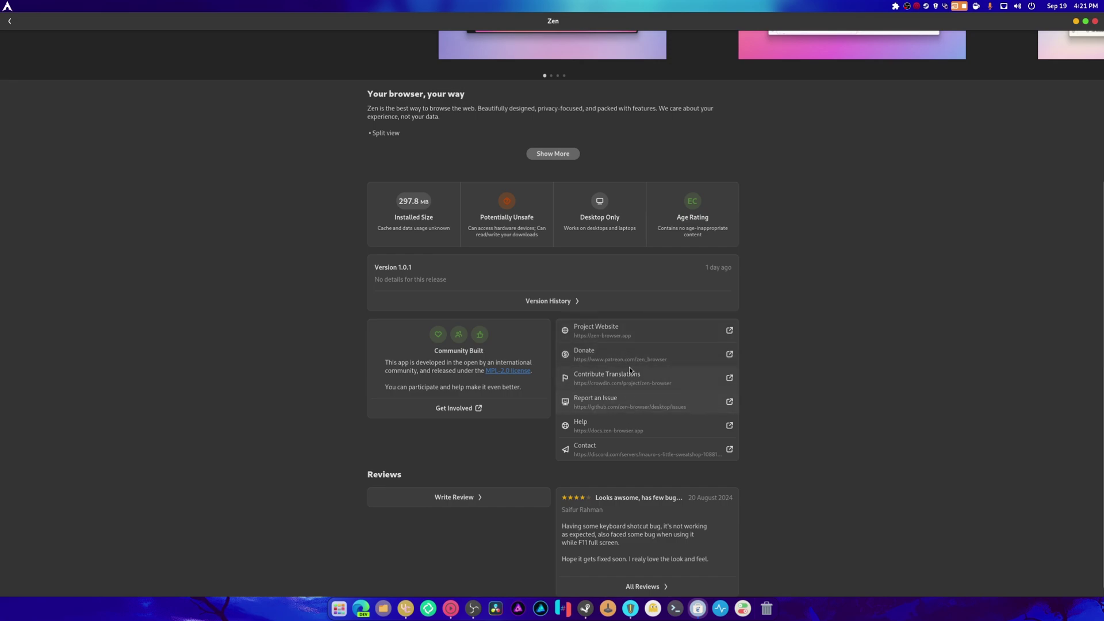
{"action": "left_click", "coordinate": [620, 339]}
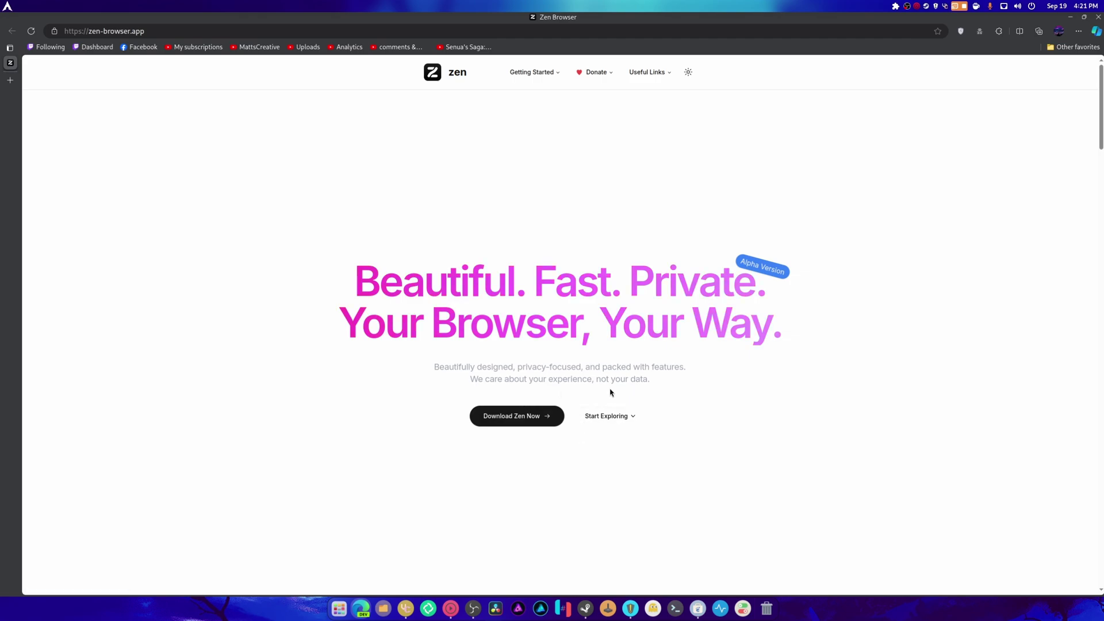
Step: Scroll the zen-browser.app homepage down to the theme store and open-source feature cards
{"action": "scroll", "coordinate": [720, 386], "scroll_direction": "down", "scroll_amount": 6}
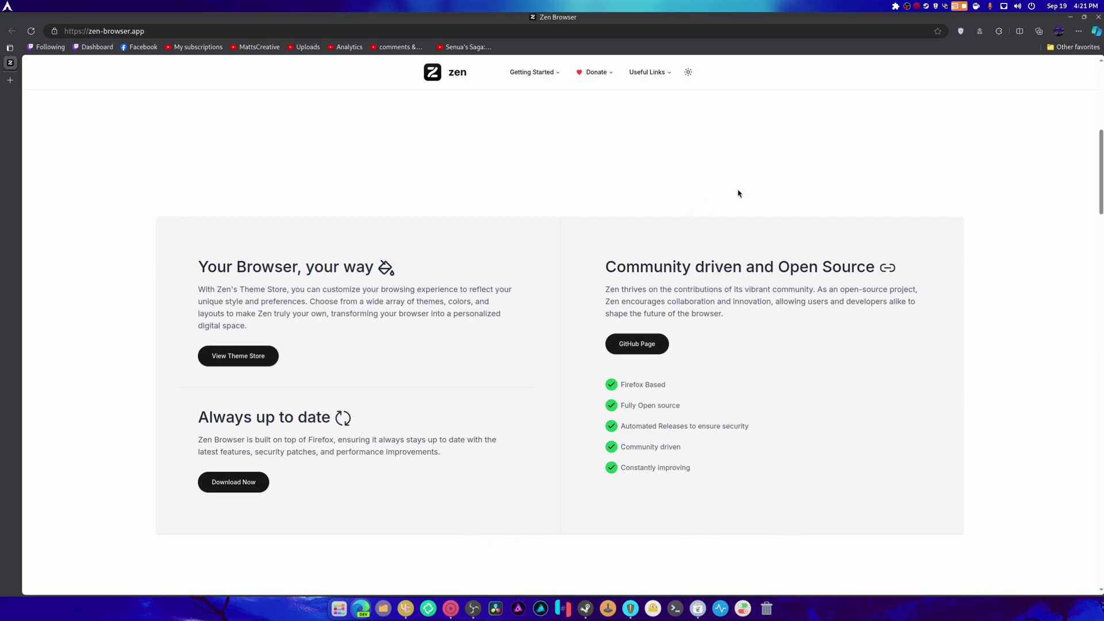
Step: Close Edge, launch Zen, and finish onboarding via Import your data and Next
{"action": "left_click", "coordinate": [1097, 17]}
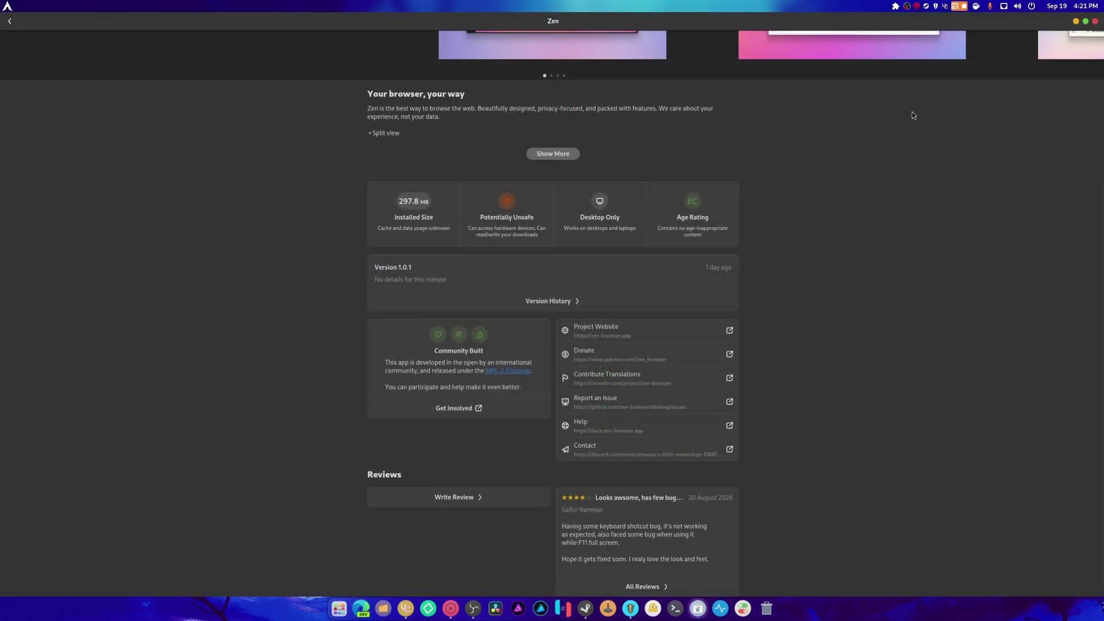
{"action": "scroll", "coordinate": [829, 312], "scroll_direction": "up", "scroll_amount": 4}
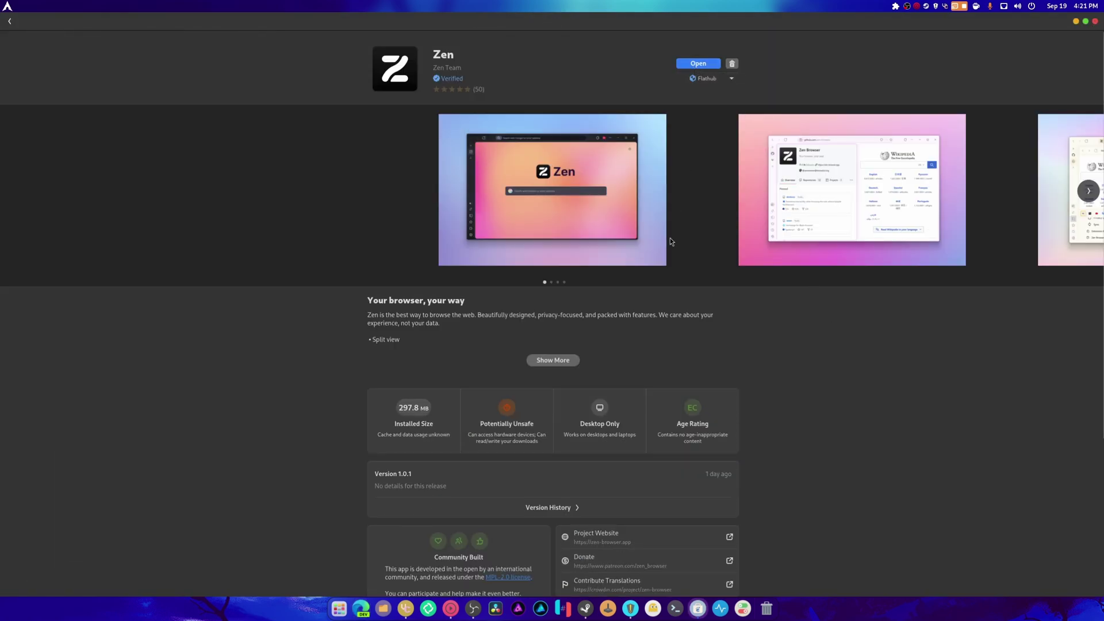
{"action": "left_click", "coordinate": [1095, 21]}
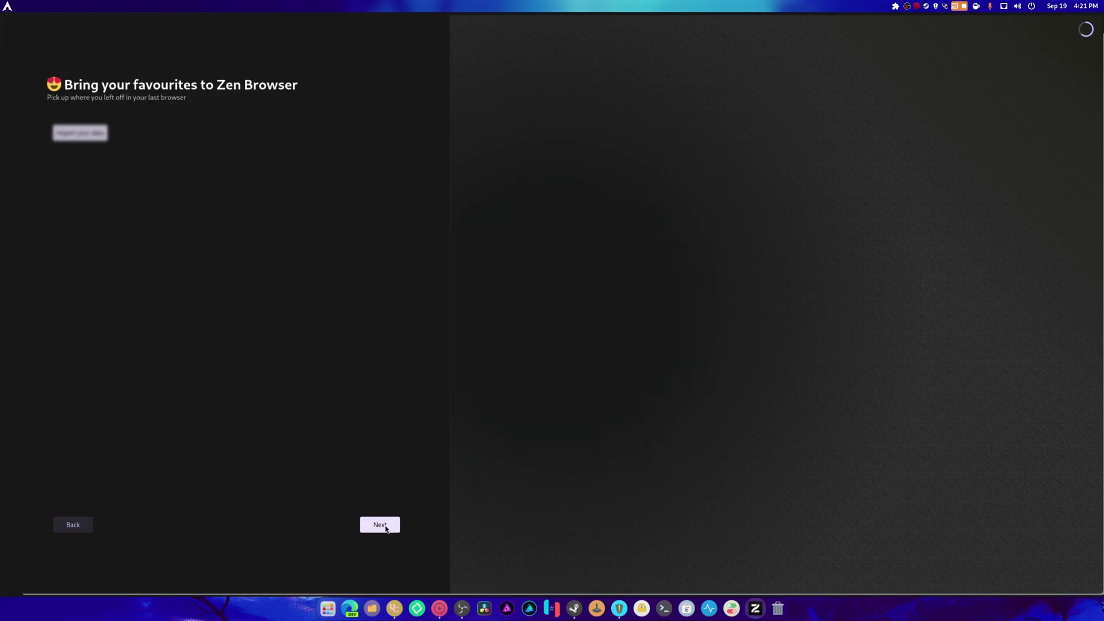
{"action": "left_click", "coordinate": [71, 134]}
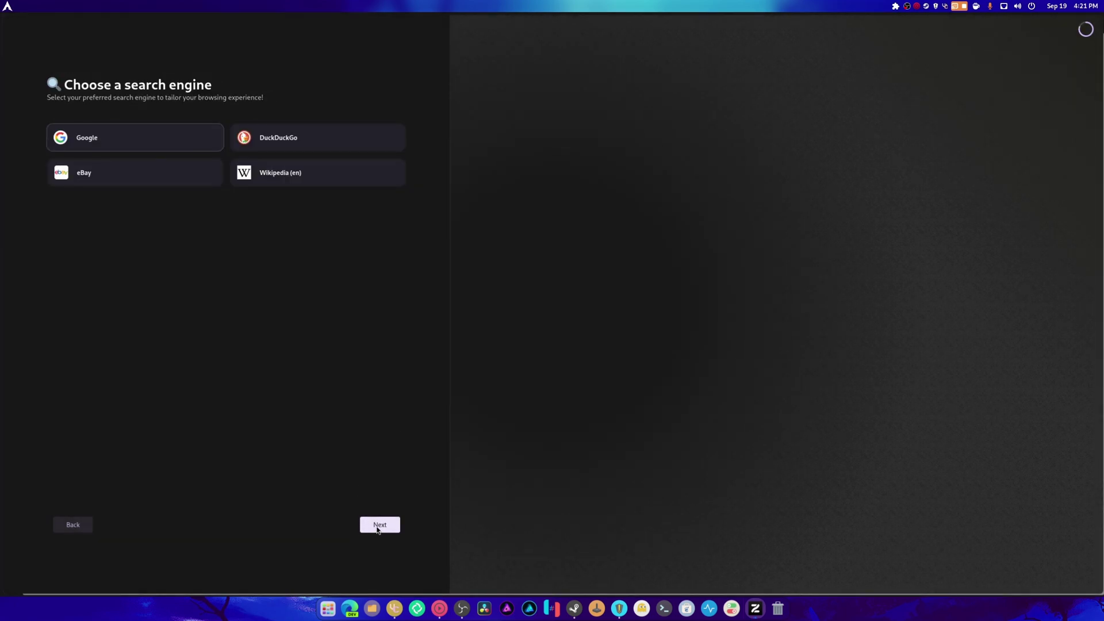
{"action": "left_click", "coordinate": [378, 528]}
{"action": "left_click", "coordinate": [378, 528]}
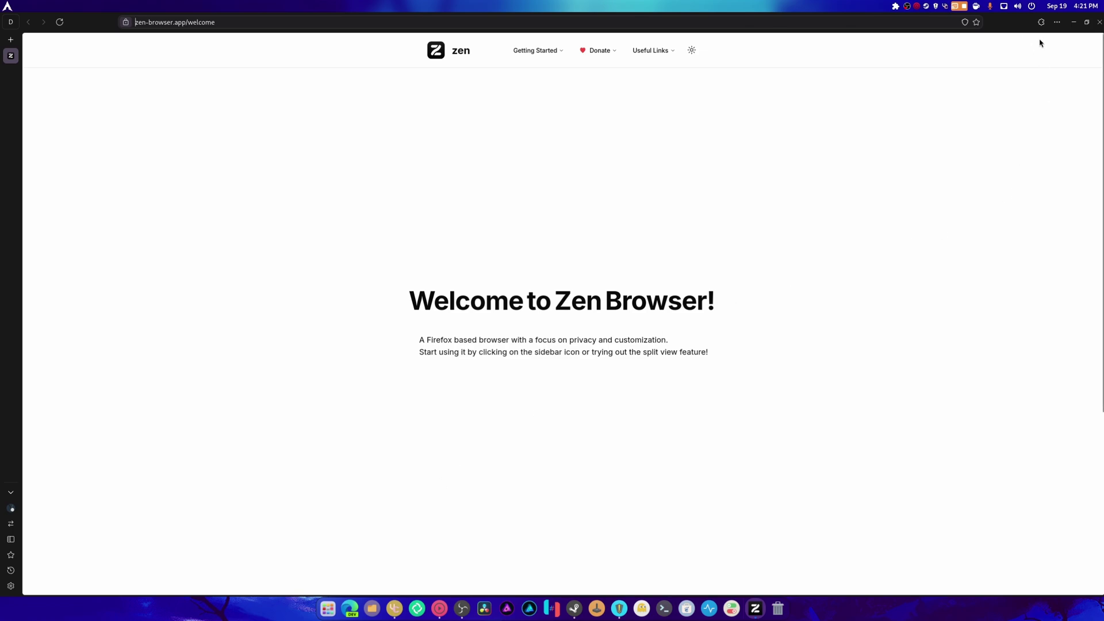
Step: Go to Settings > Sync and start signing in to a Mozilla account
{"action": "left_click", "coordinate": [1055, 22]}
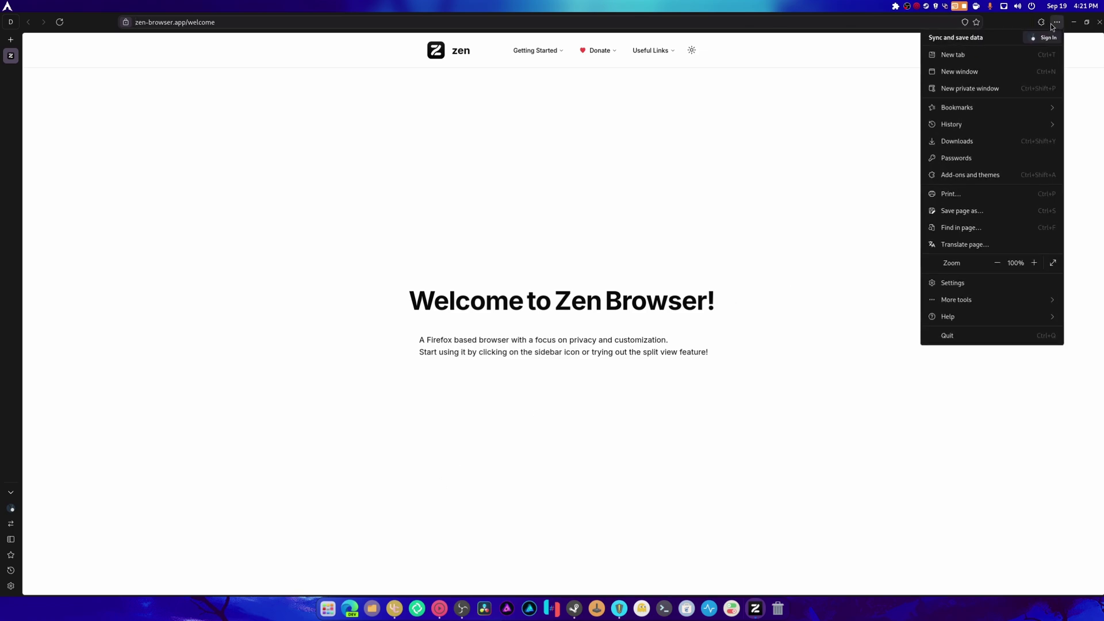
{"action": "left_click", "coordinate": [972, 283]}
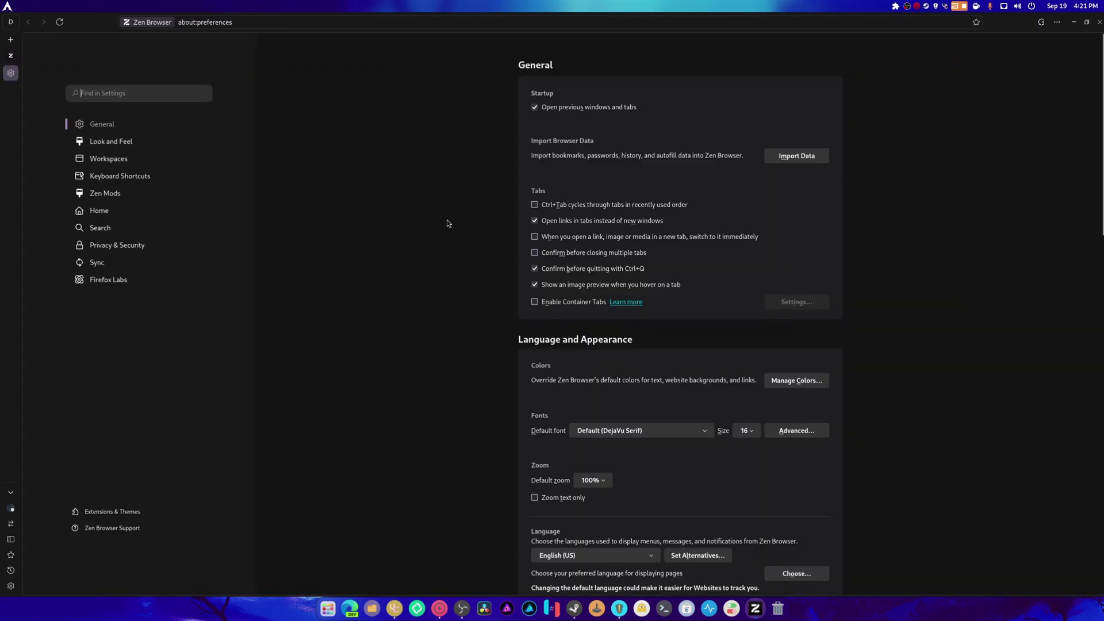
{"action": "scroll", "coordinate": [455, 342], "scroll_direction": "down", "scroll_amount": 5}
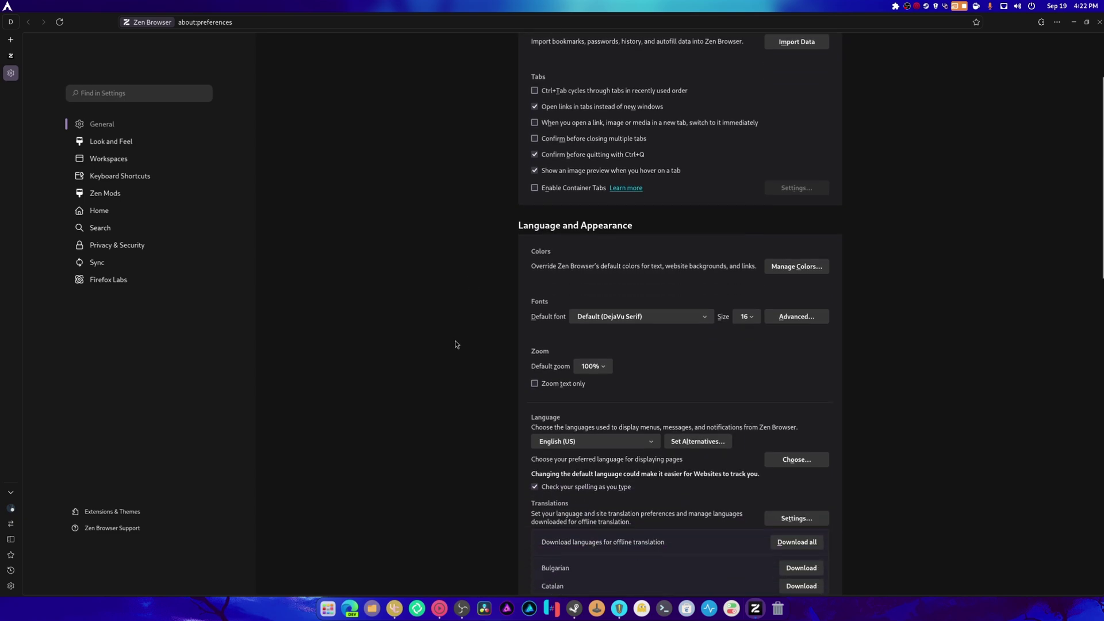
{"action": "scroll", "coordinate": [458, 345], "scroll_direction": "down", "scroll_amount": 3}
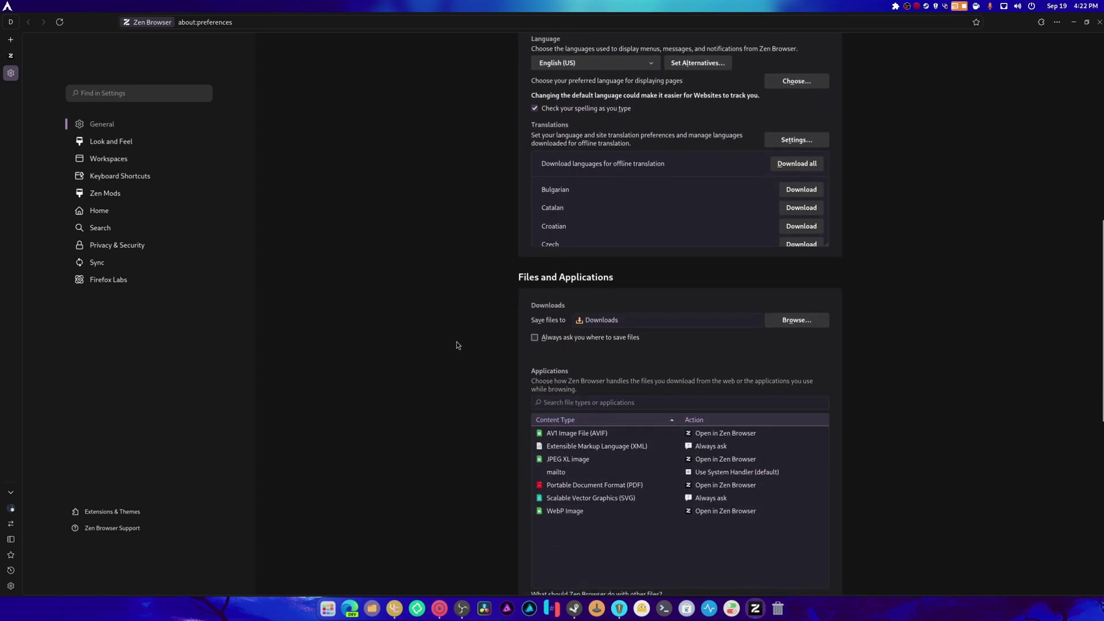
{"action": "left_click", "coordinate": [156, 262]}
{"action": "left_click", "coordinate": [559, 348]}
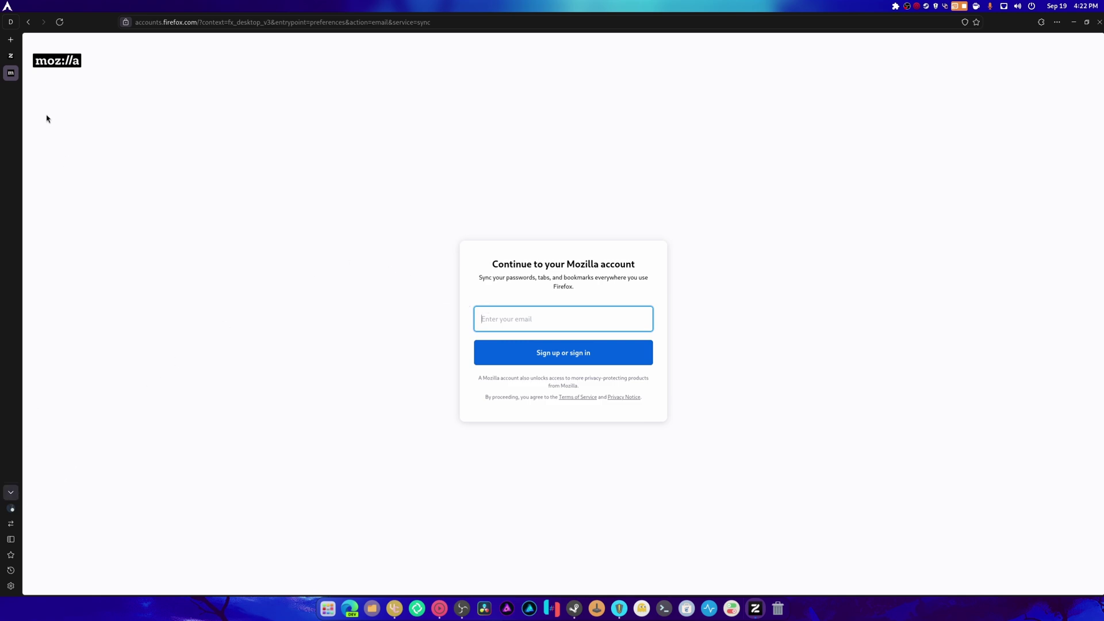
Step: Try the tab context menu and all-tabs list, then expand and collapse the vertical tab sidebar
{"action": "right_click", "coordinate": [14, 148]}
{"action": "key", "text": "Escape"}
{"action": "mouse_move", "coordinate": [13, 60]}
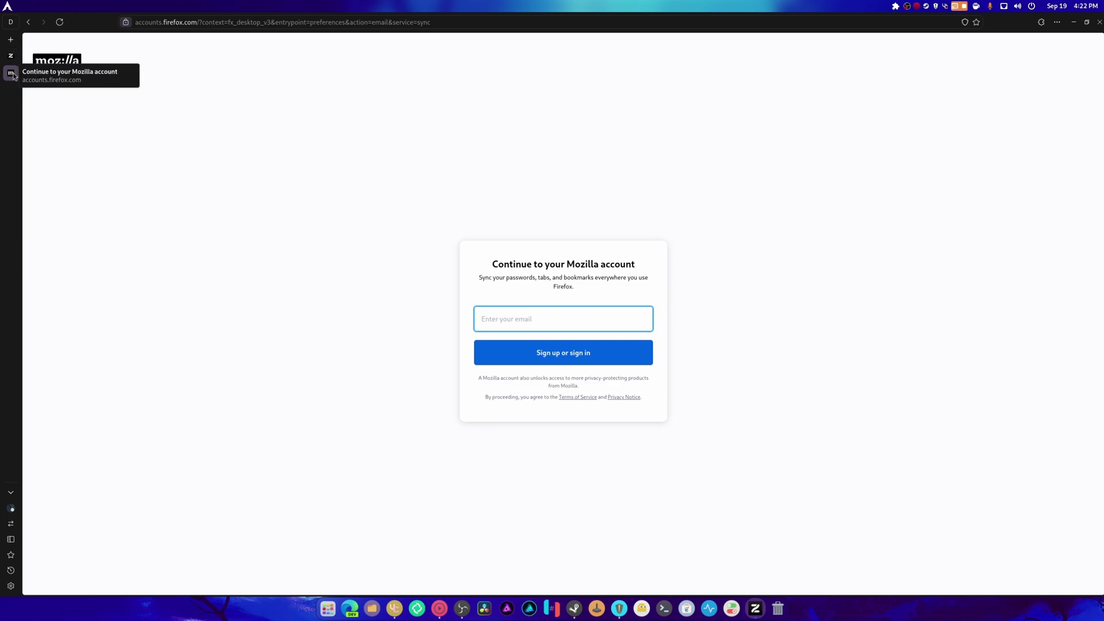
{"action": "left_click", "coordinate": [15, 493]}
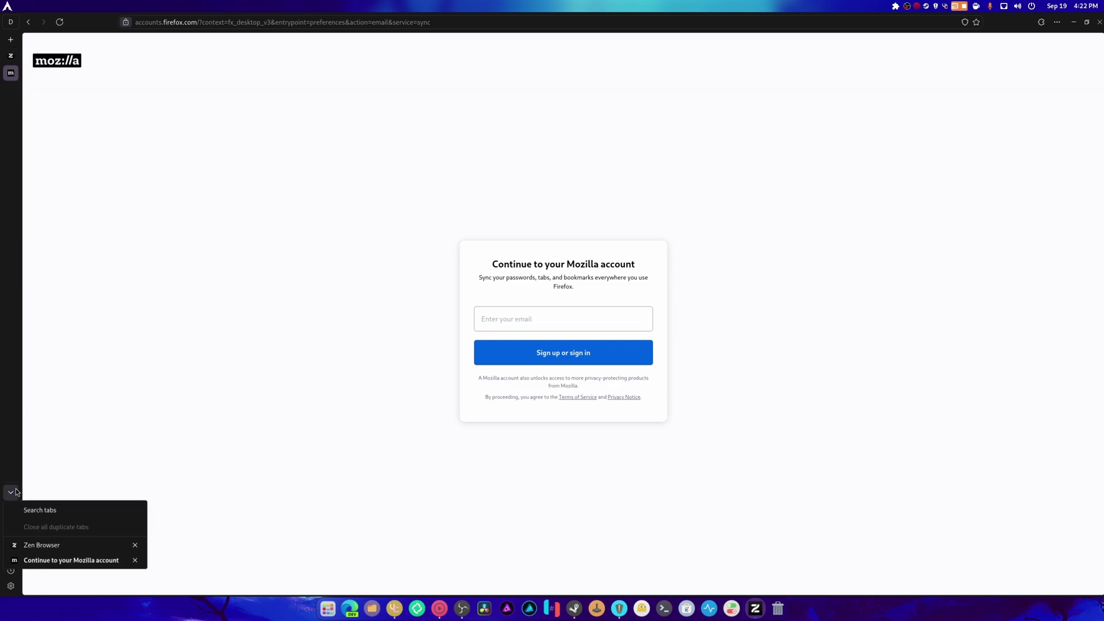
{"action": "key", "text": "Escape"}
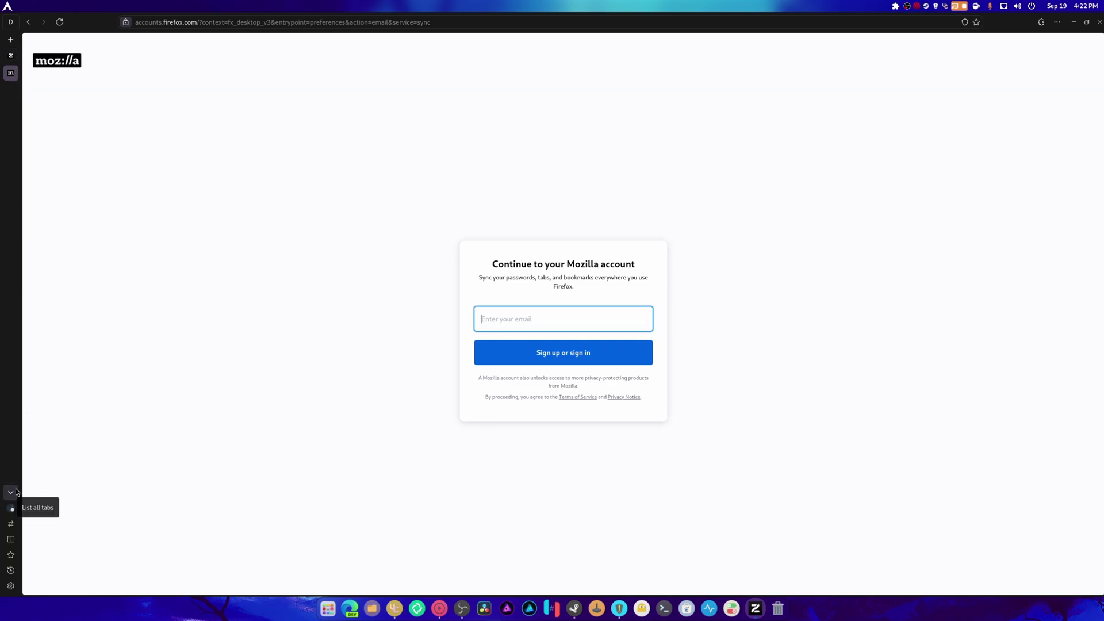
{"action": "left_click", "coordinate": [14, 525]}
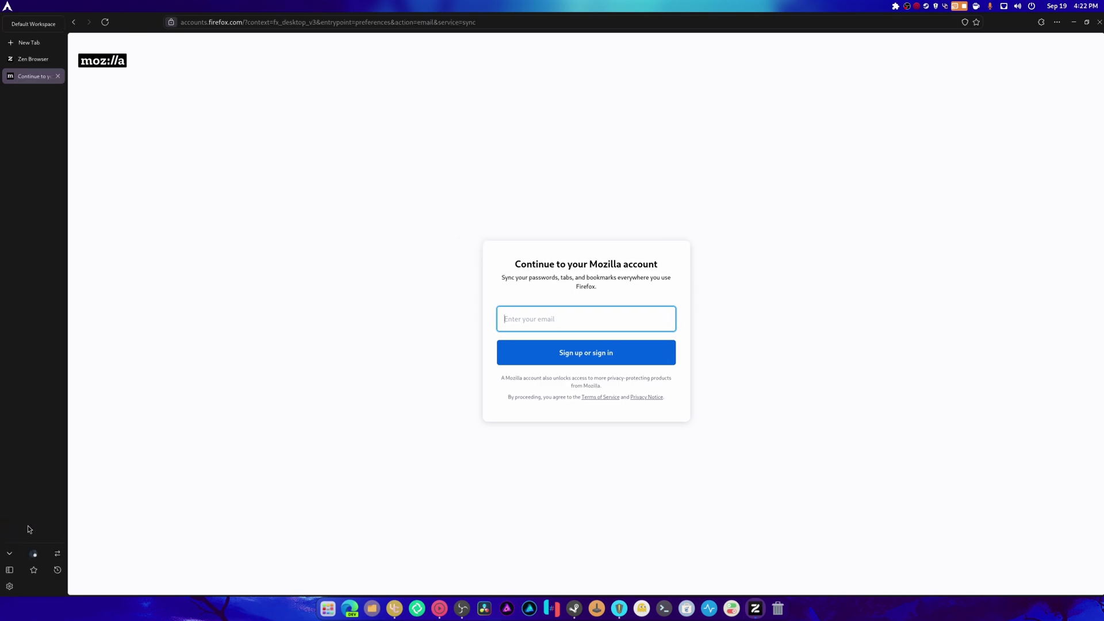
{"action": "left_click", "coordinate": [57, 553]}
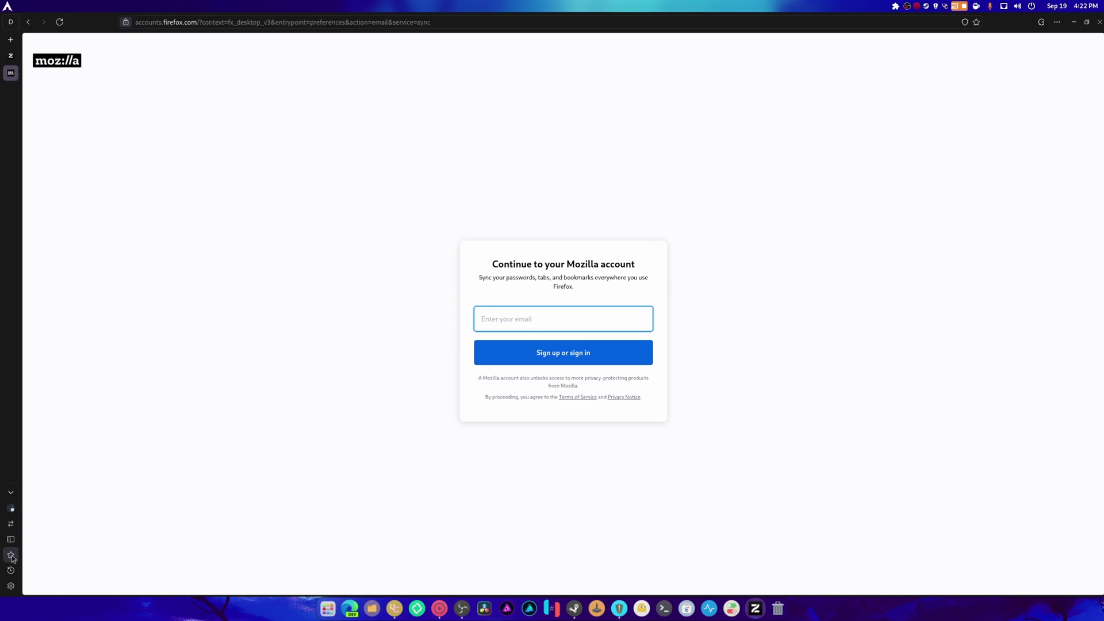
Step: In Look and Feel, choose Colorful Dark Theme, dark website colour scheme and Pilled Buttons
{"action": "left_click", "coordinate": [11, 586]}
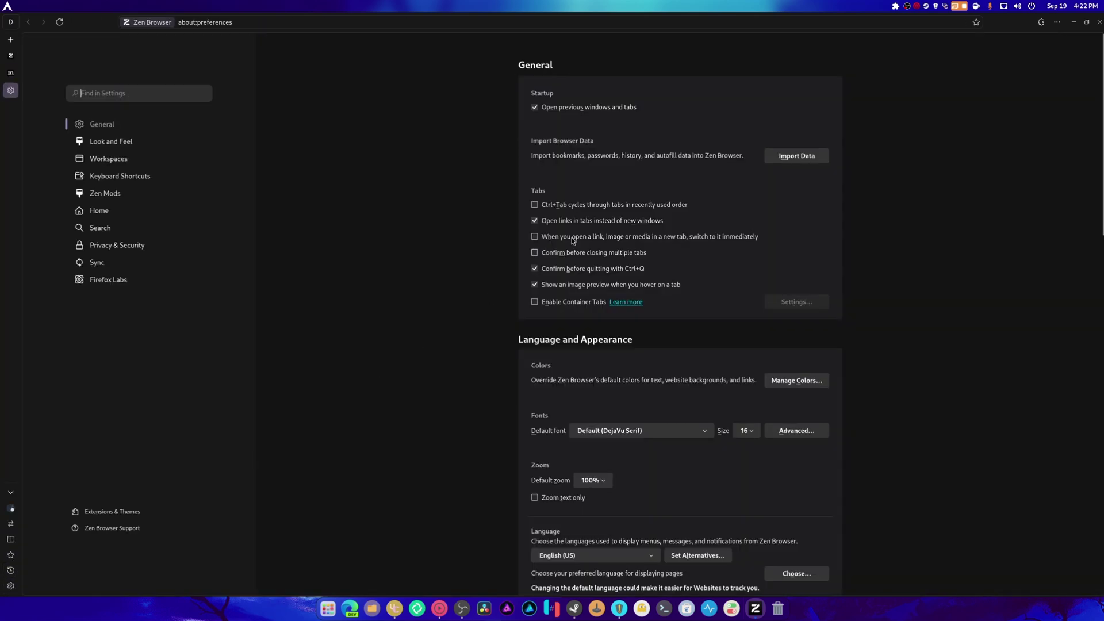
{"action": "left_click", "coordinate": [111, 141]}
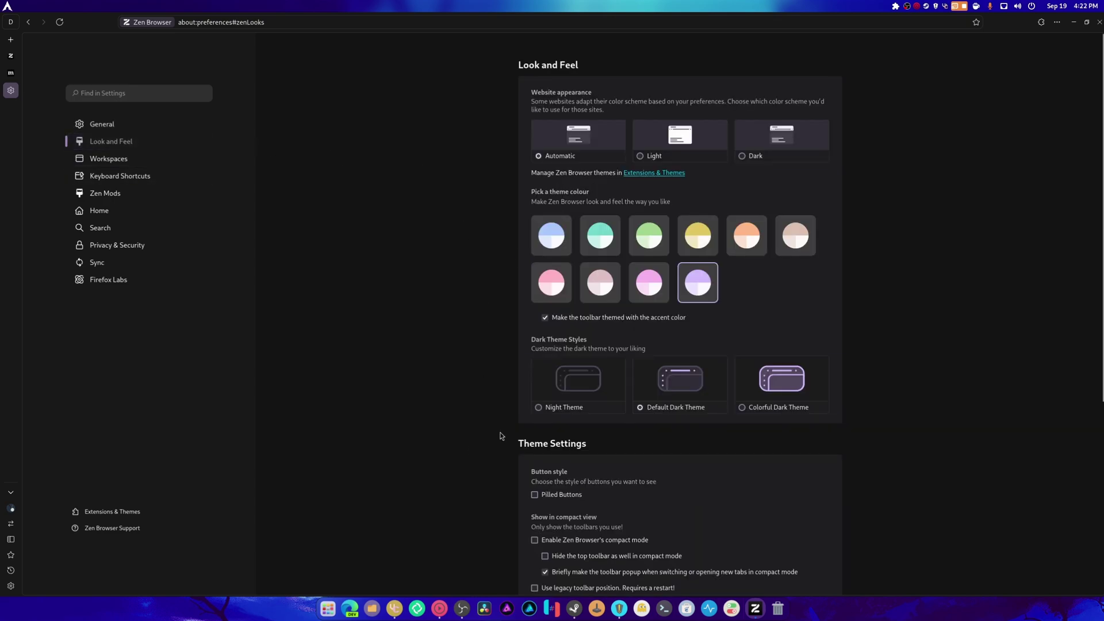
{"action": "left_click", "coordinate": [740, 410]}
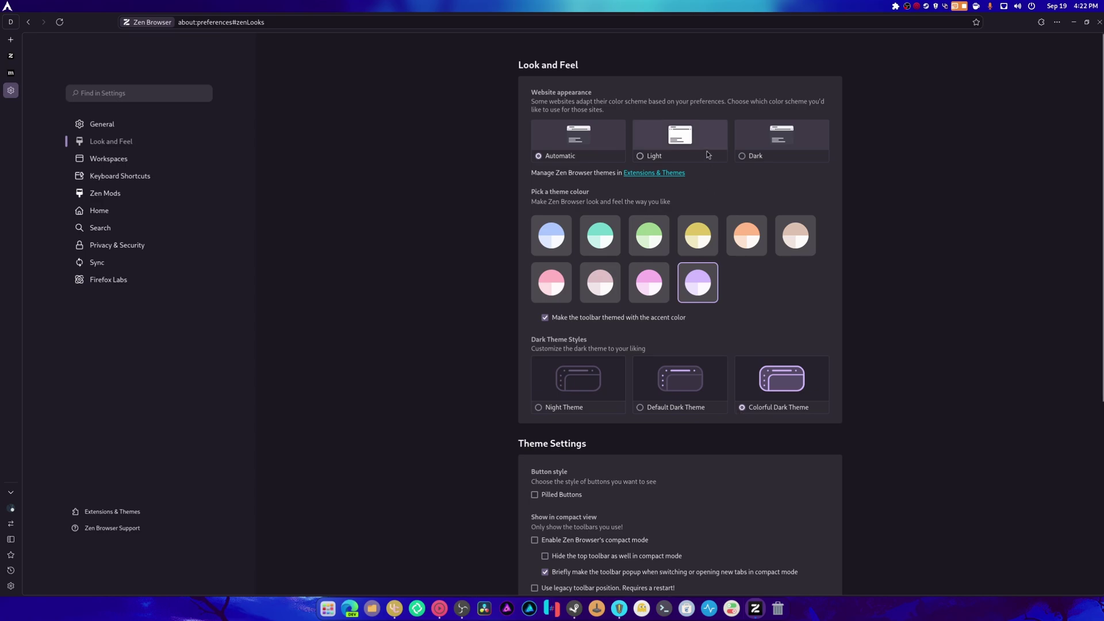
{"action": "left_click", "coordinate": [742, 157]}
{"action": "scroll", "coordinate": [839, 414], "scroll_direction": "down", "scroll_amount": 3}
{"action": "scroll", "coordinate": [847, 439], "scroll_direction": "down", "scroll_amount": 1}
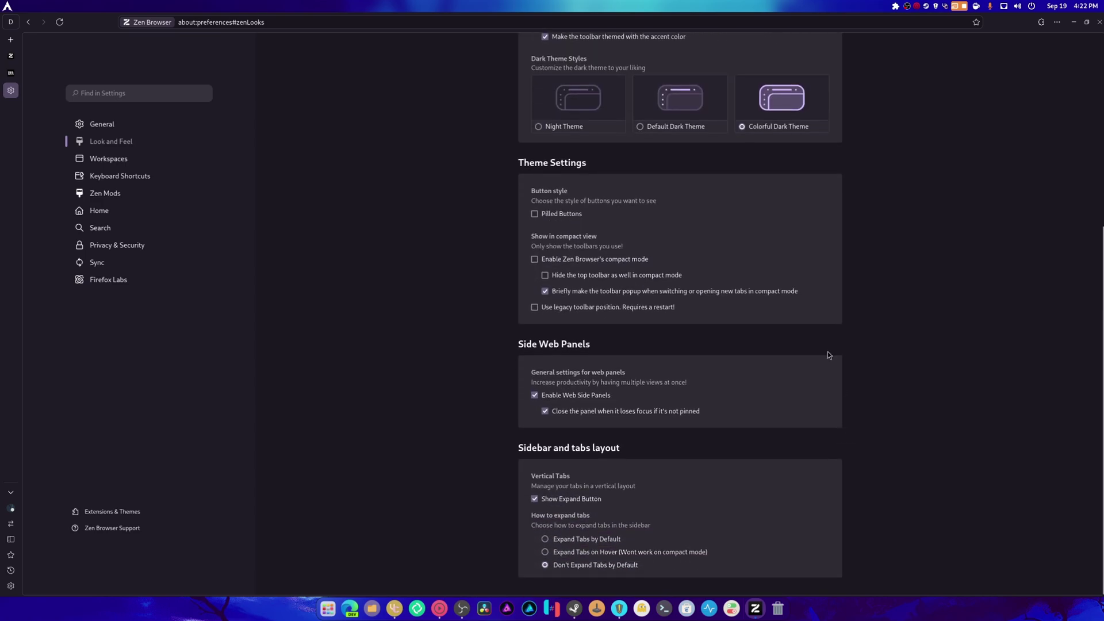
{"action": "left_click", "coordinate": [534, 214]}
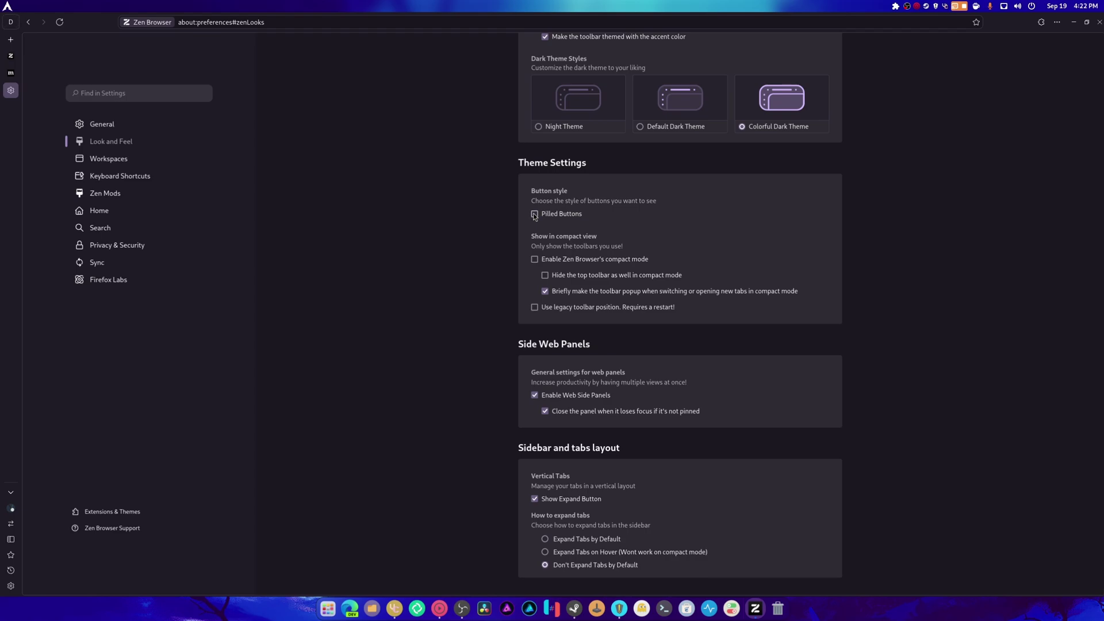
Step: Toggle Zen Browser's compact mode off and back on so it stays enabled
{"action": "left_click", "coordinate": [536, 261]}
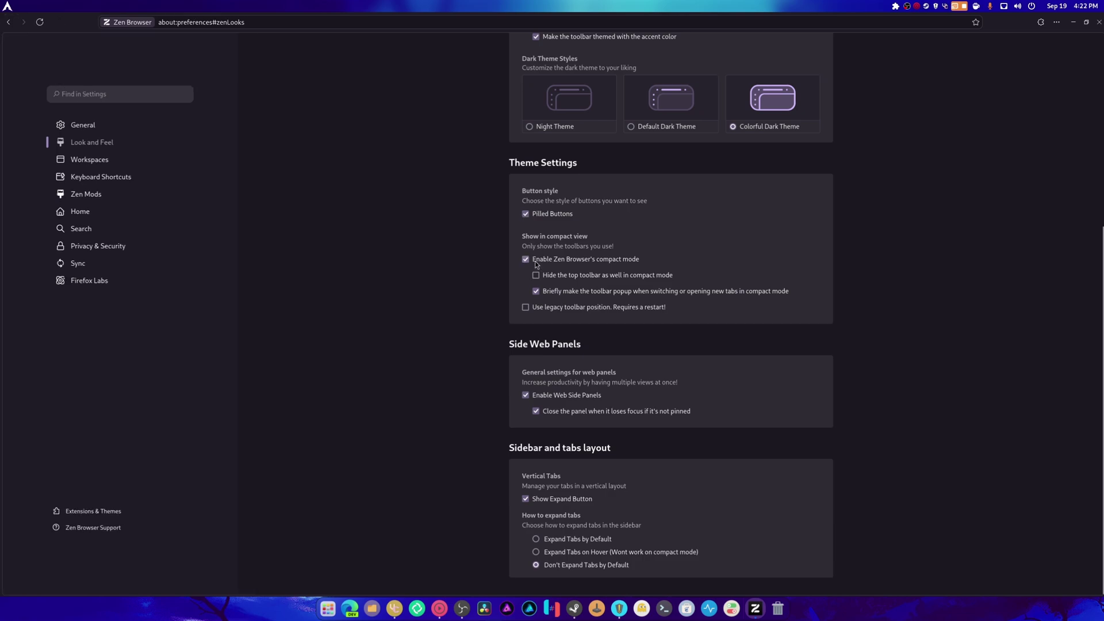
{"action": "left_click", "coordinate": [526, 260]}
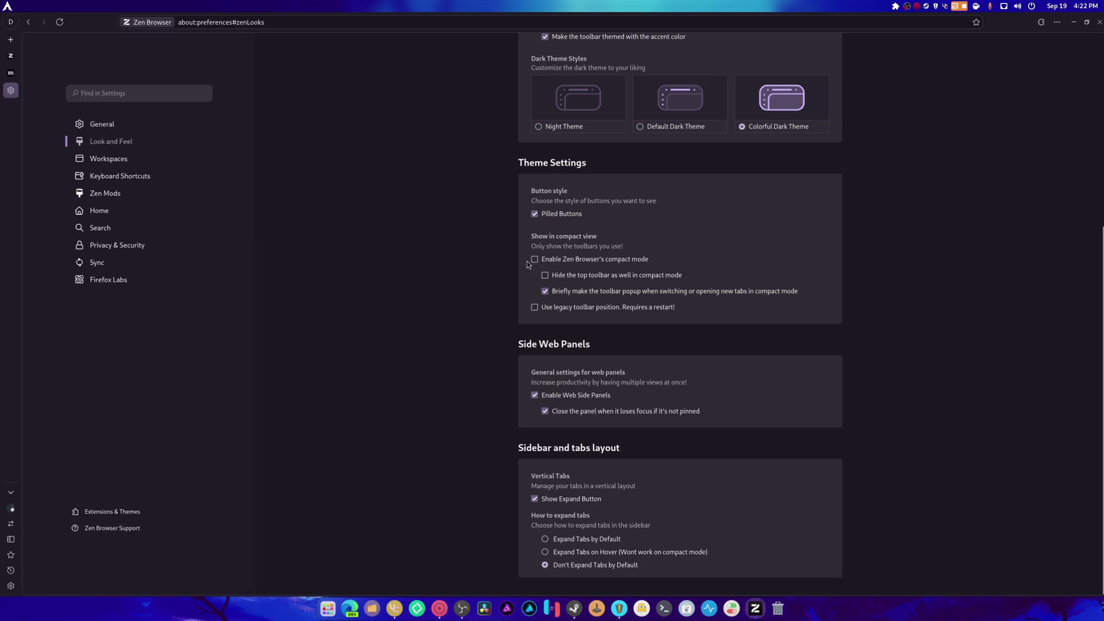
{"action": "left_click", "coordinate": [532, 259]}
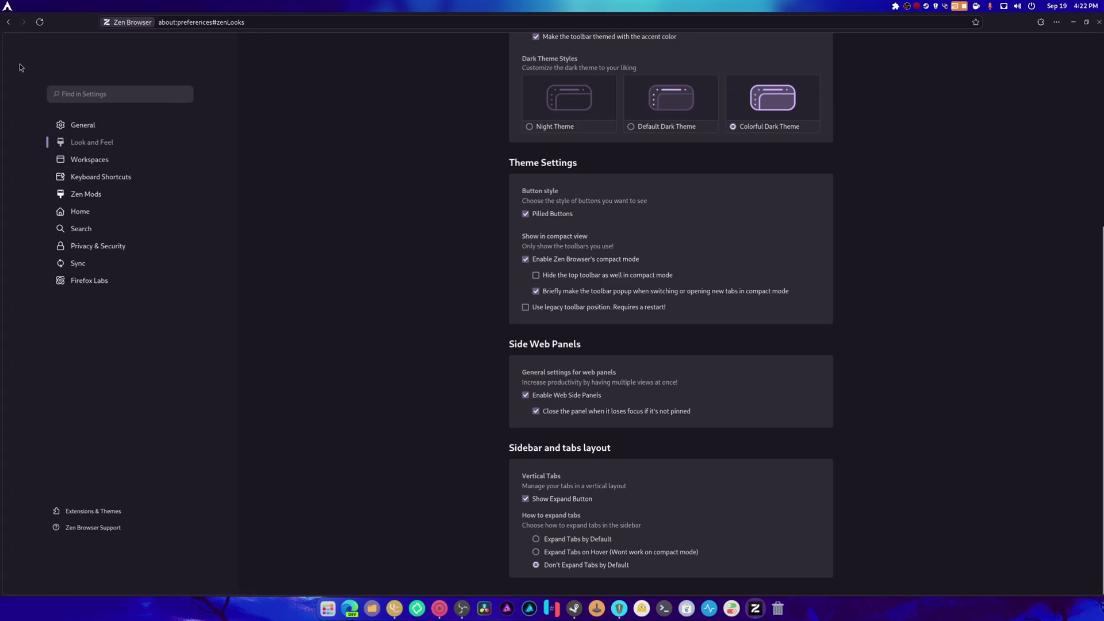
{"action": "mouse_move", "coordinate": [2, 63]}
Step: Pass Workspaces and Keyboard Shortcuts to Zen Mods, check for updates, then visit the Themes Store
{"action": "left_click", "coordinate": [89, 159]}
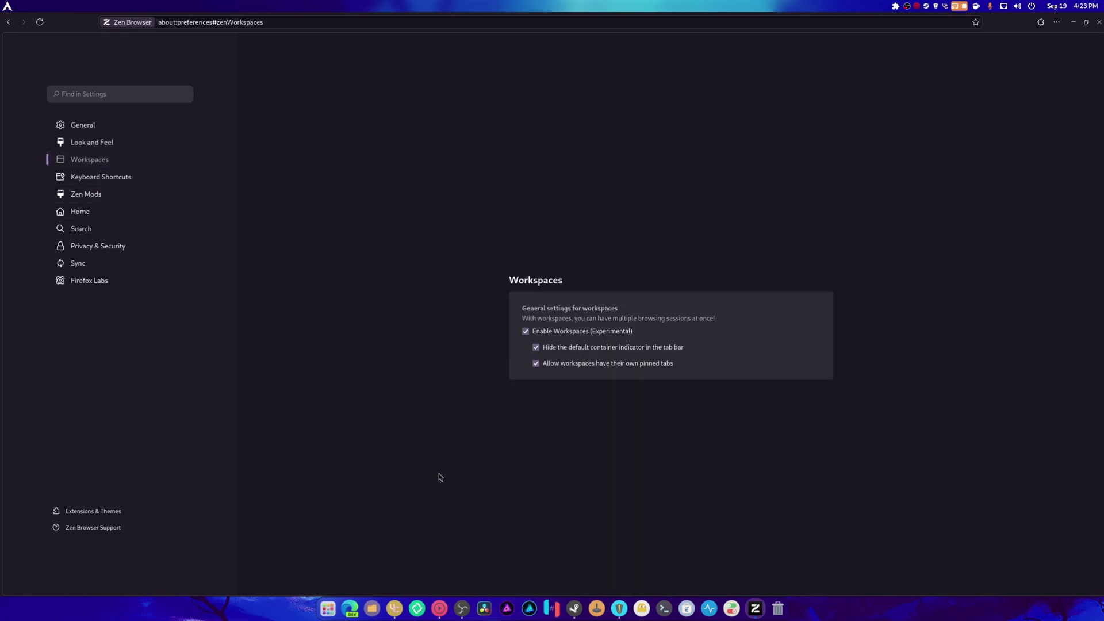
{"action": "left_click", "coordinate": [101, 176]}
{"action": "scroll", "coordinate": [495, 296], "scroll_direction": "down", "scroll_amount": 5}
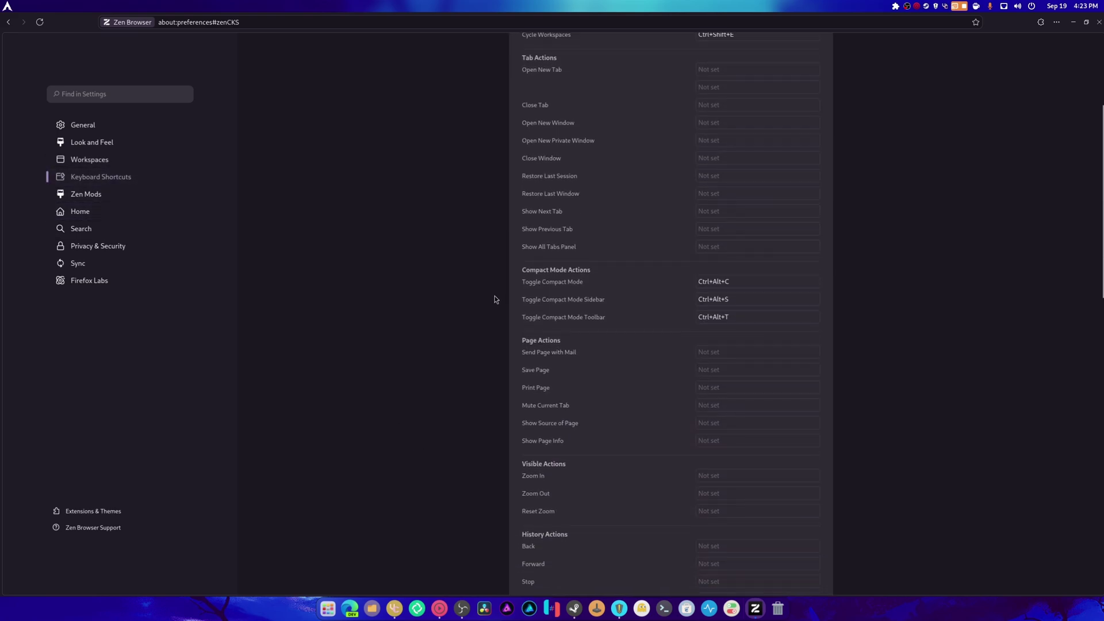
{"action": "left_click", "coordinate": [86, 194]}
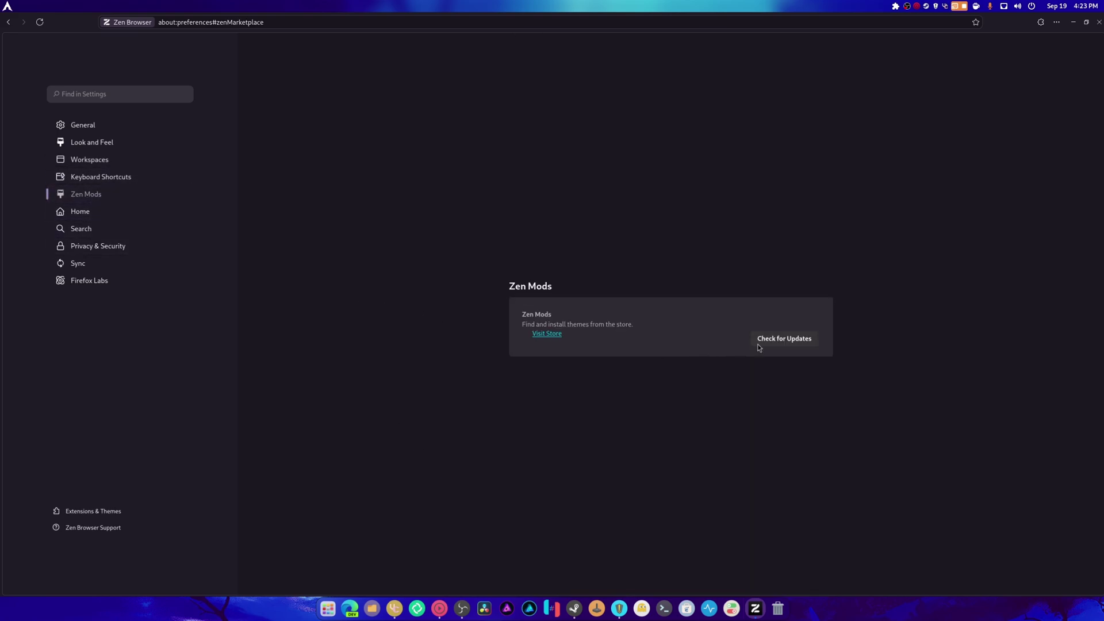
{"action": "left_click", "coordinate": [780, 340]}
{"action": "left_click", "coordinate": [547, 331]}
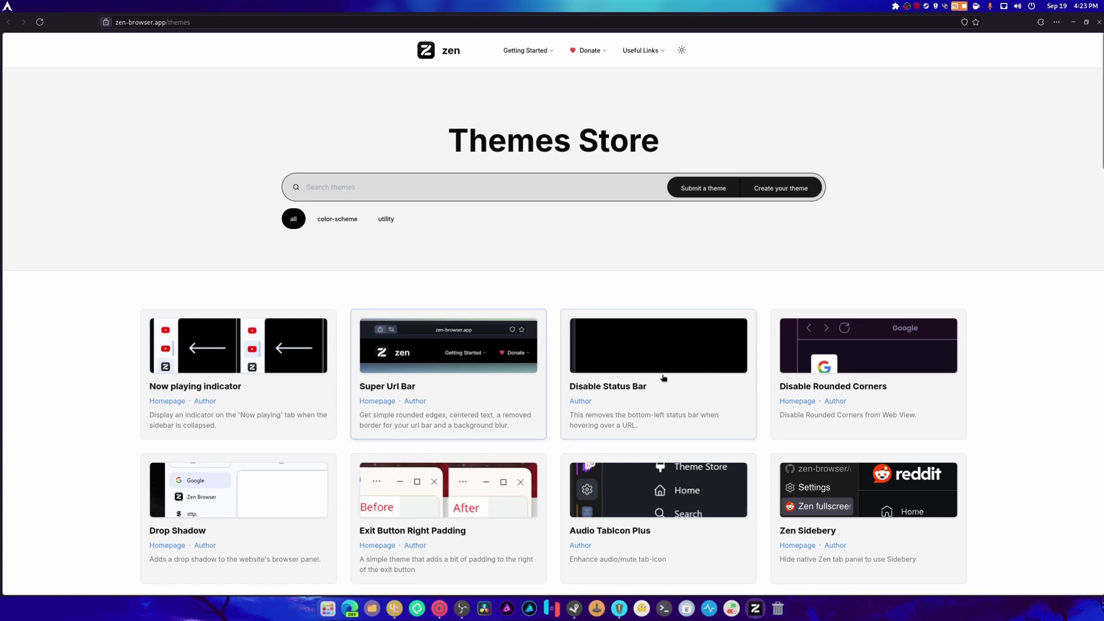
Step: Find the Drop Shadow theme in the Themes Store, install it, and go back to the list
{"action": "scroll", "coordinate": [676, 314], "scroll_direction": "down", "scroll_amount": 5}
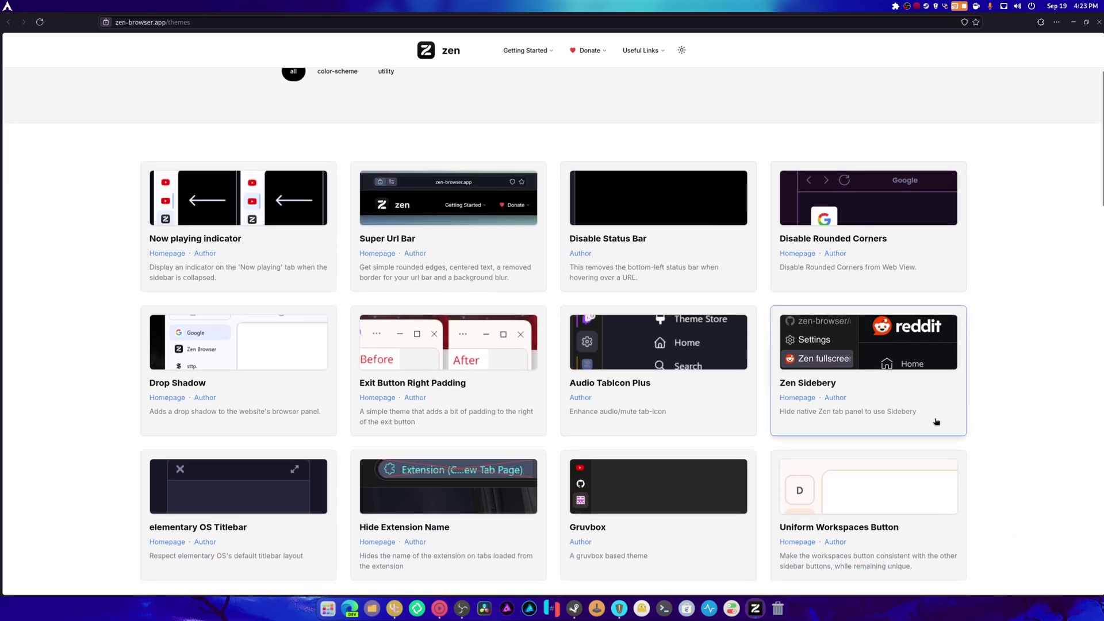
{"action": "scroll", "coordinate": [936, 422], "scroll_direction": "down", "scroll_amount": 2}
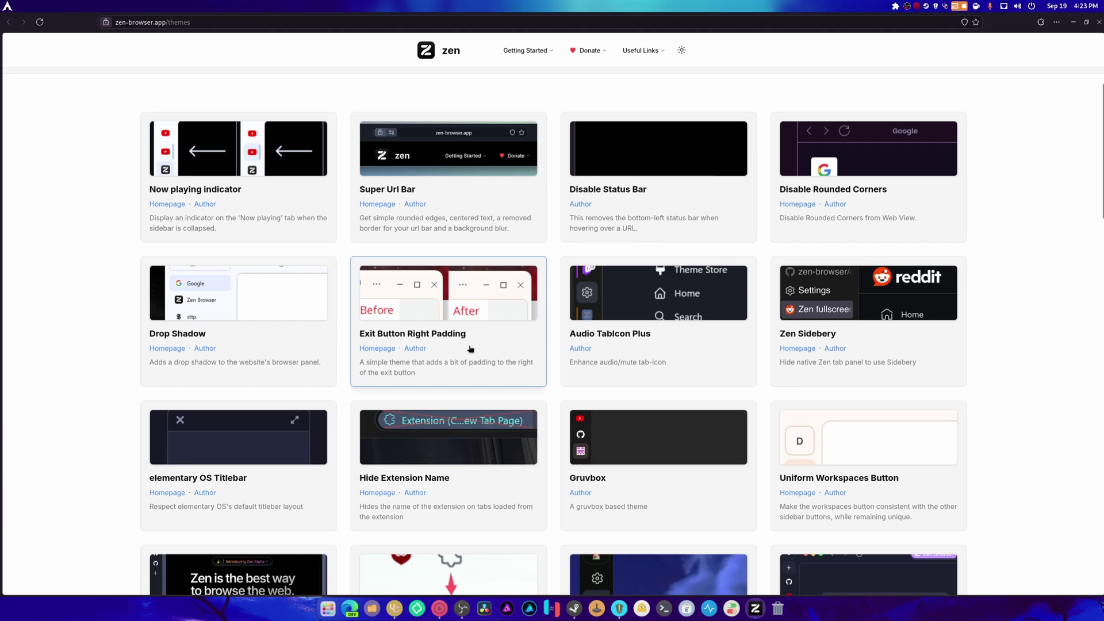
{"action": "scroll", "coordinate": [469, 346], "scroll_direction": "down", "scroll_amount": 3}
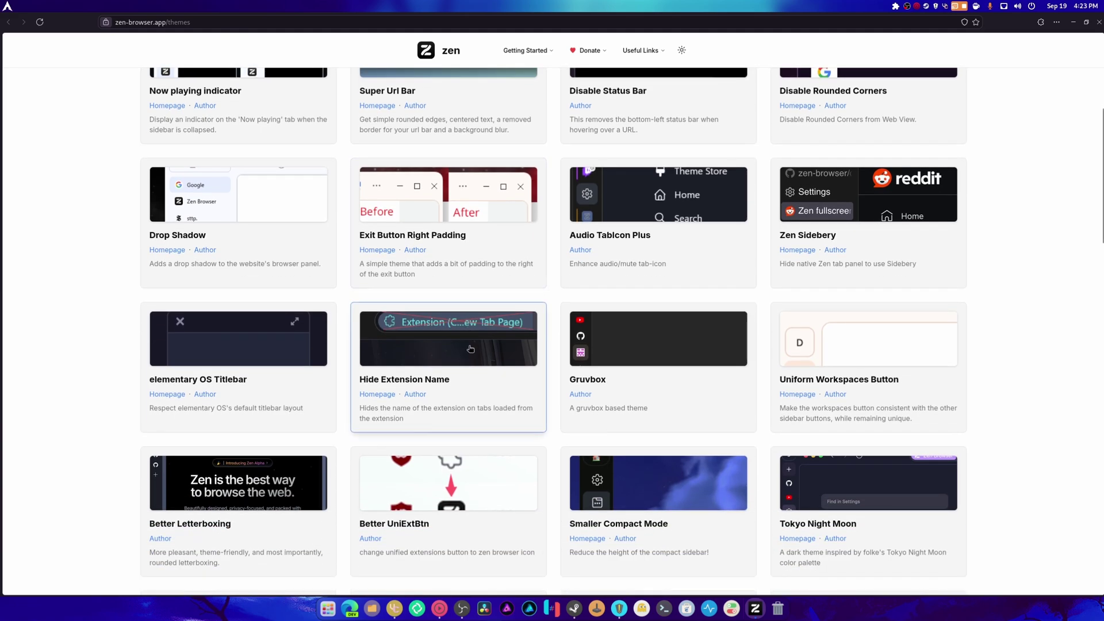
{"action": "left_click", "coordinate": [225, 234]}
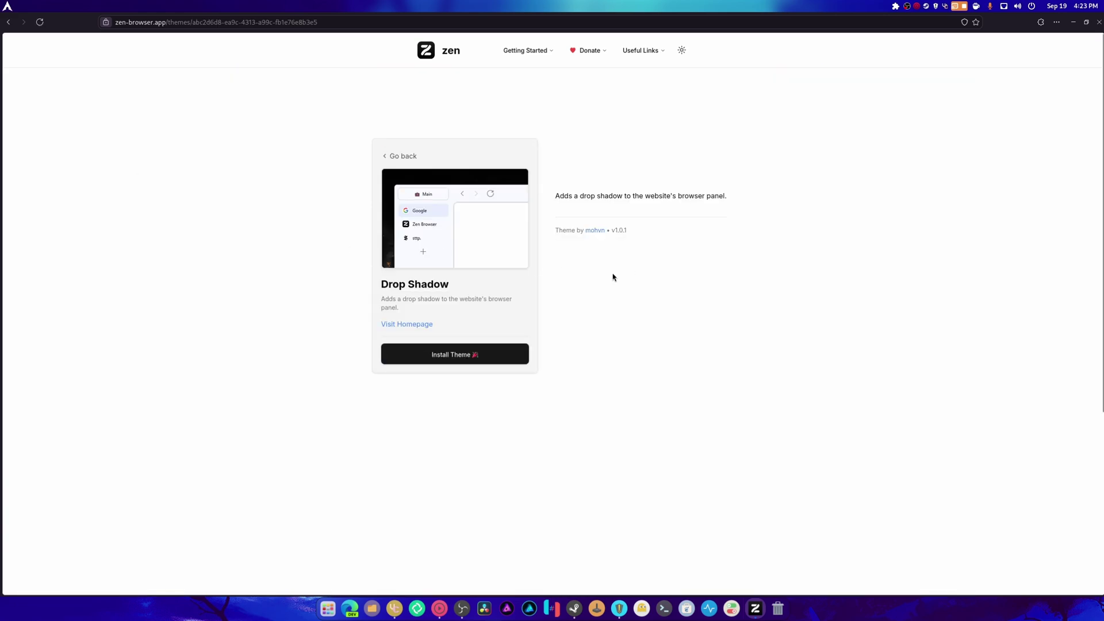
{"action": "left_click", "coordinate": [430, 358]}
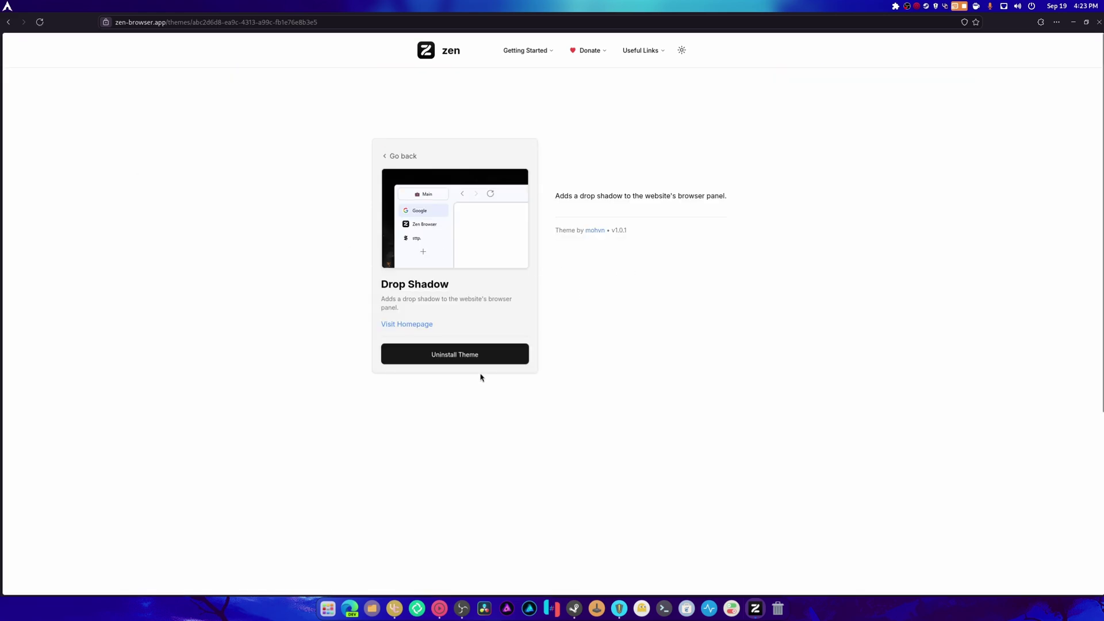
{"action": "left_click", "coordinate": [9, 23]}
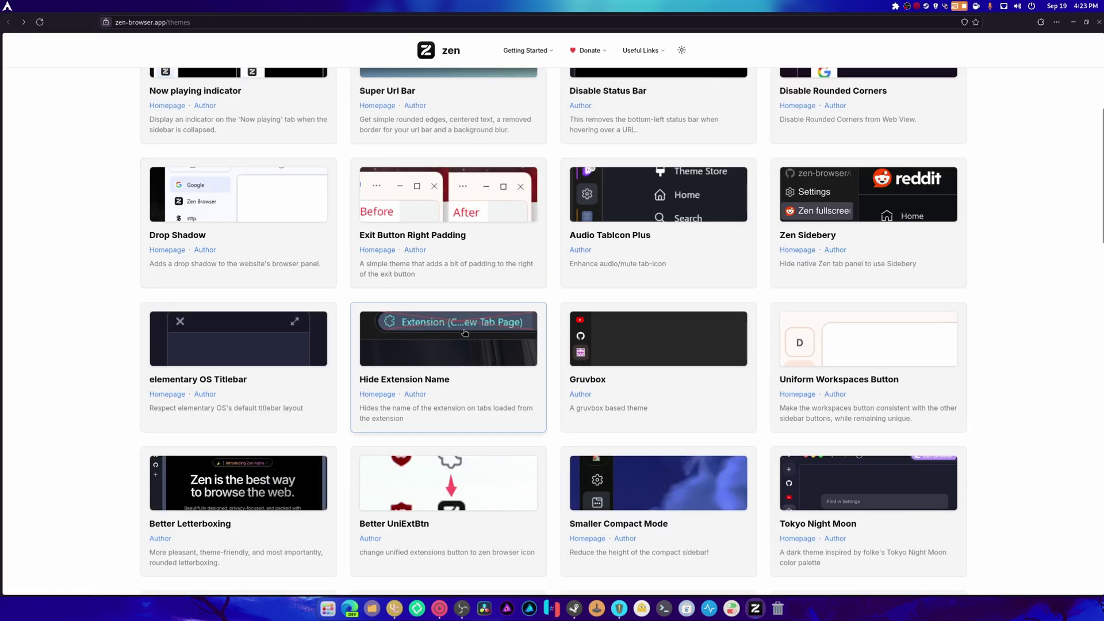
Step: Scroll the theme grid down past HidePlugins, Catppuccin, Super Sleek UI and Vesper Dark
{"action": "scroll", "coordinate": [465, 334], "scroll_direction": "down", "scroll_amount": 3}
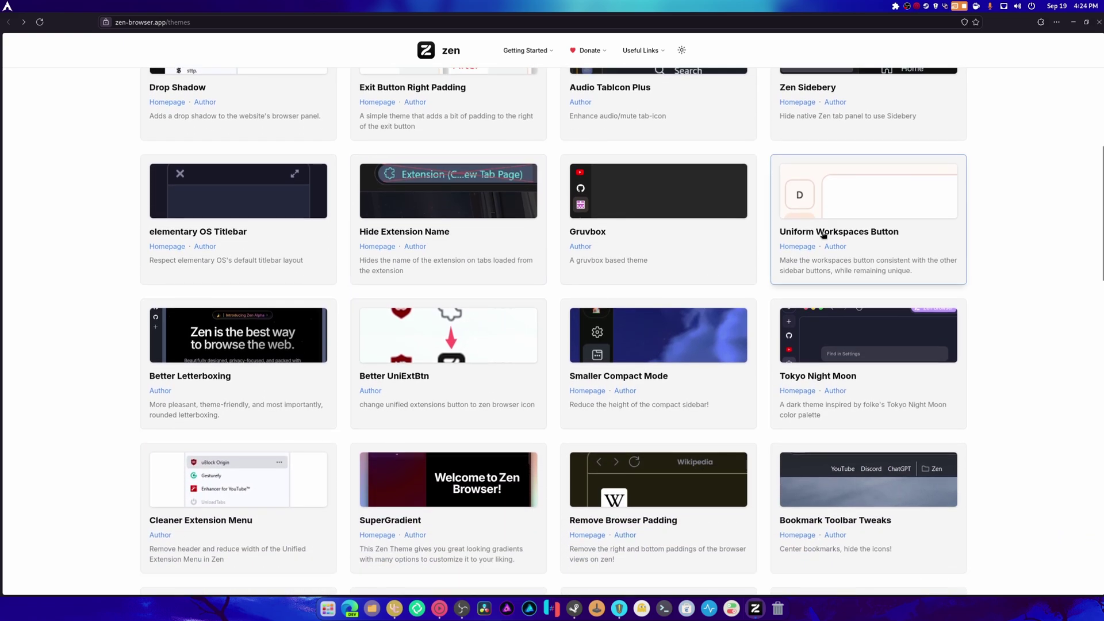
{"action": "scroll", "coordinate": [264, 230], "scroll_direction": "down", "scroll_amount": 3}
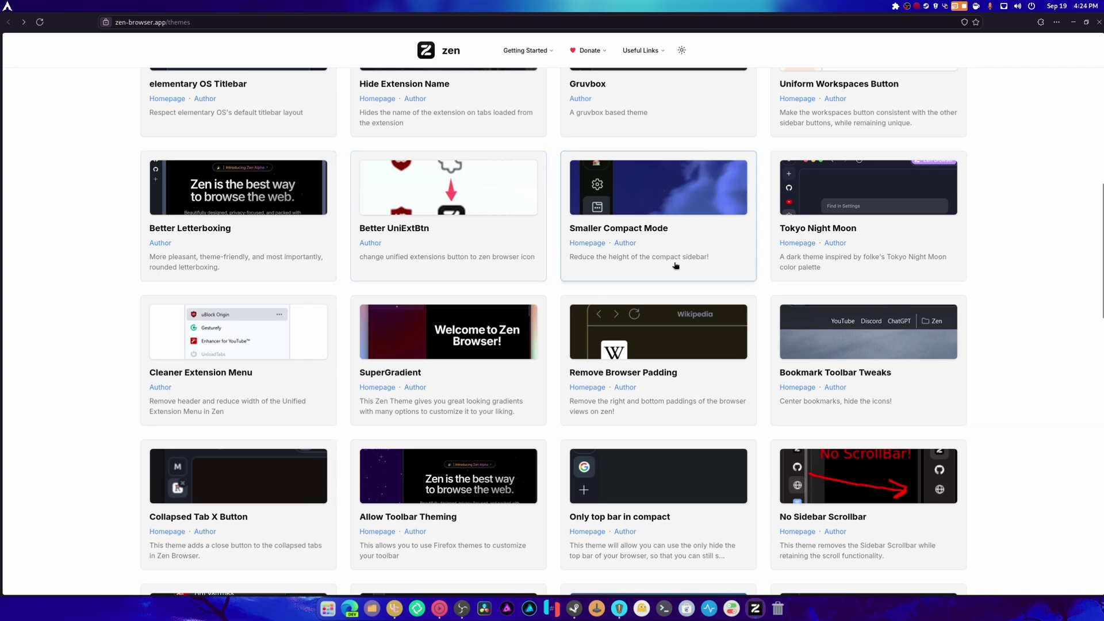
{"action": "scroll", "coordinate": [1000, 267], "scroll_direction": "down", "scroll_amount": 3}
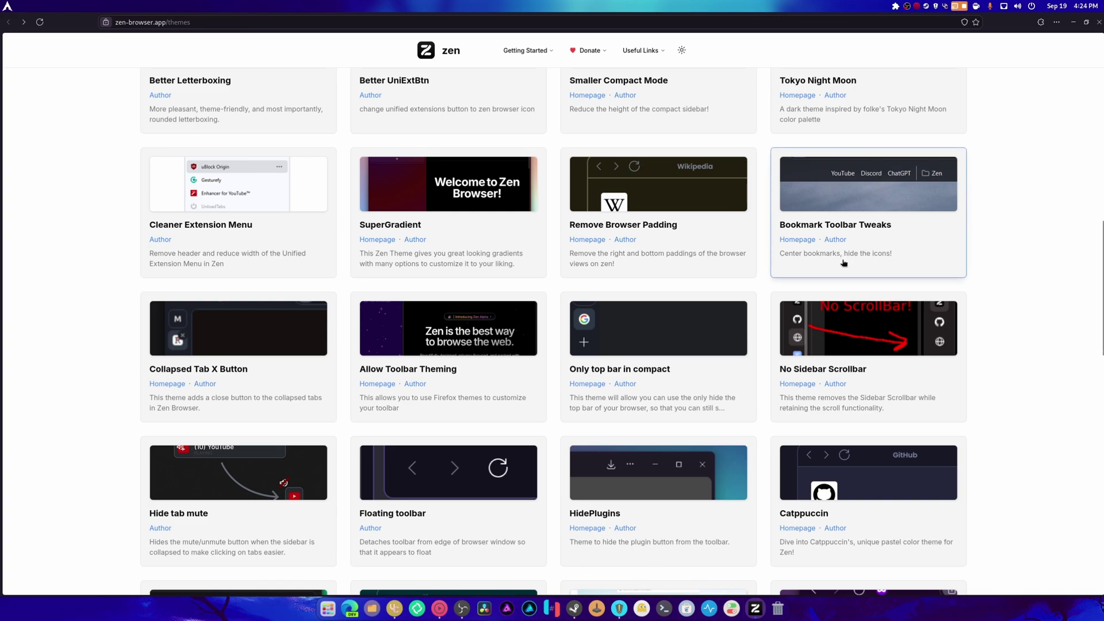
{"action": "scroll", "coordinate": [843, 263], "scroll_direction": "down", "scroll_amount": 2}
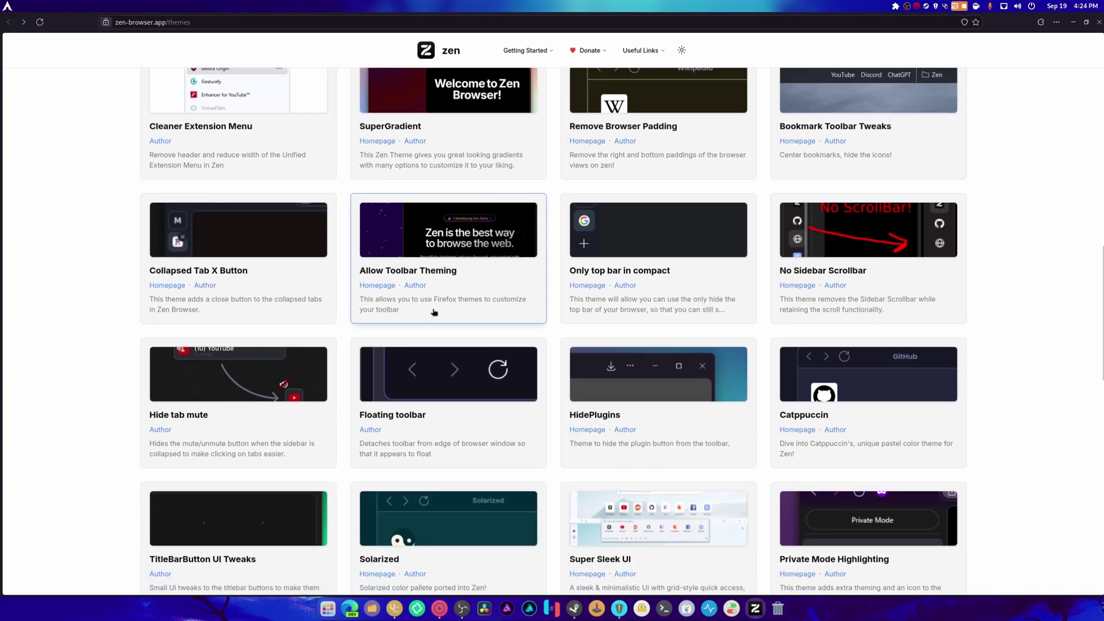
{"action": "scroll", "coordinate": [434, 311], "scroll_direction": "down", "scroll_amount": 1}
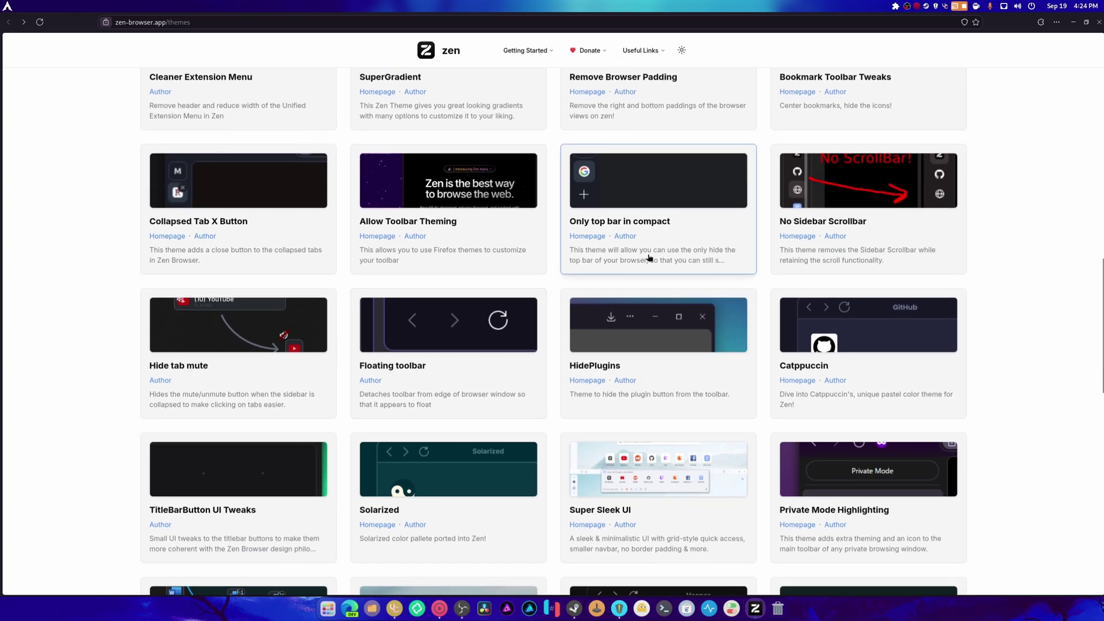
{"action": "scroll", "coordinate": [649, 258], "scroll_direction": "down", "scroll_amount": 2}
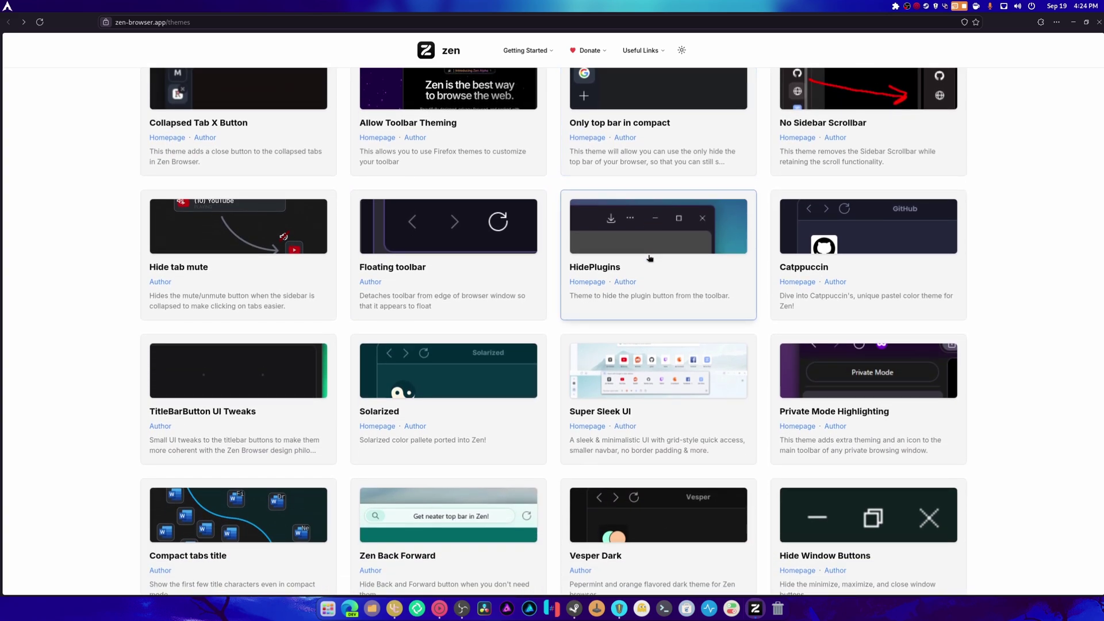
Step: Install the Floating toolbar theme and return to the themes list
{"action": "left_click", "coordinate": [387, 210]}
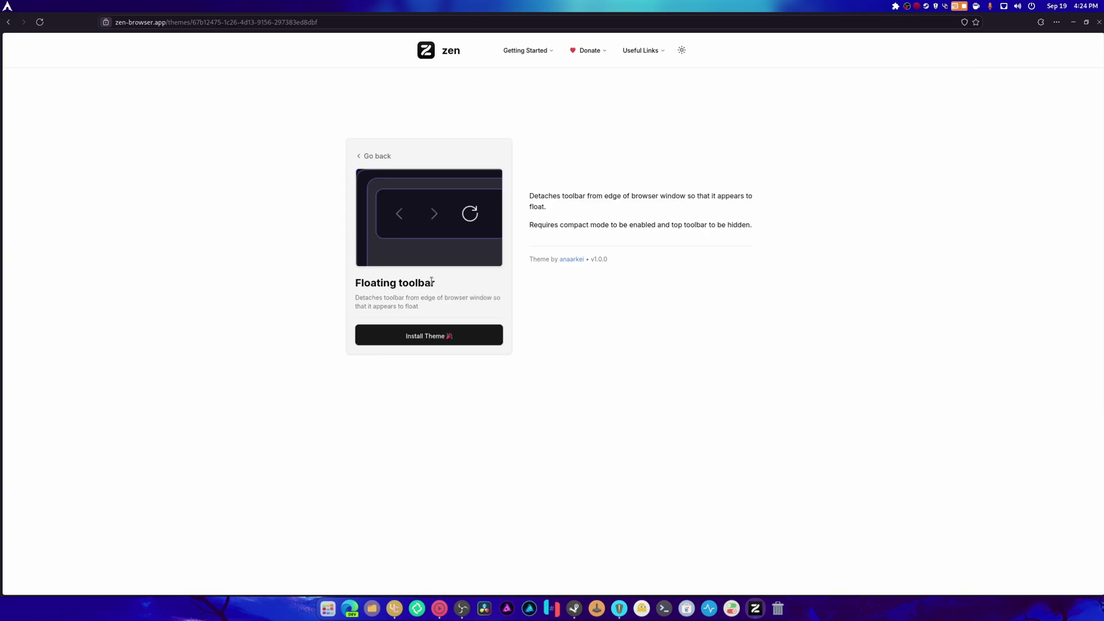
{"action": "left_click", "coordinate": [425, 344]}
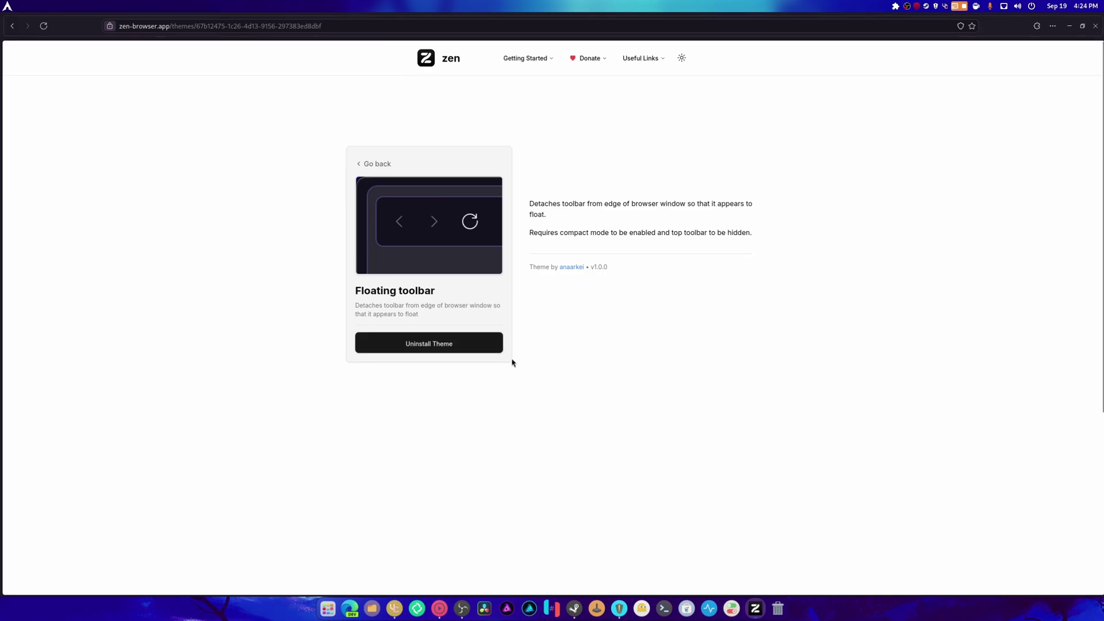
{"action": "left_click", "coordinate": [16, 29]}
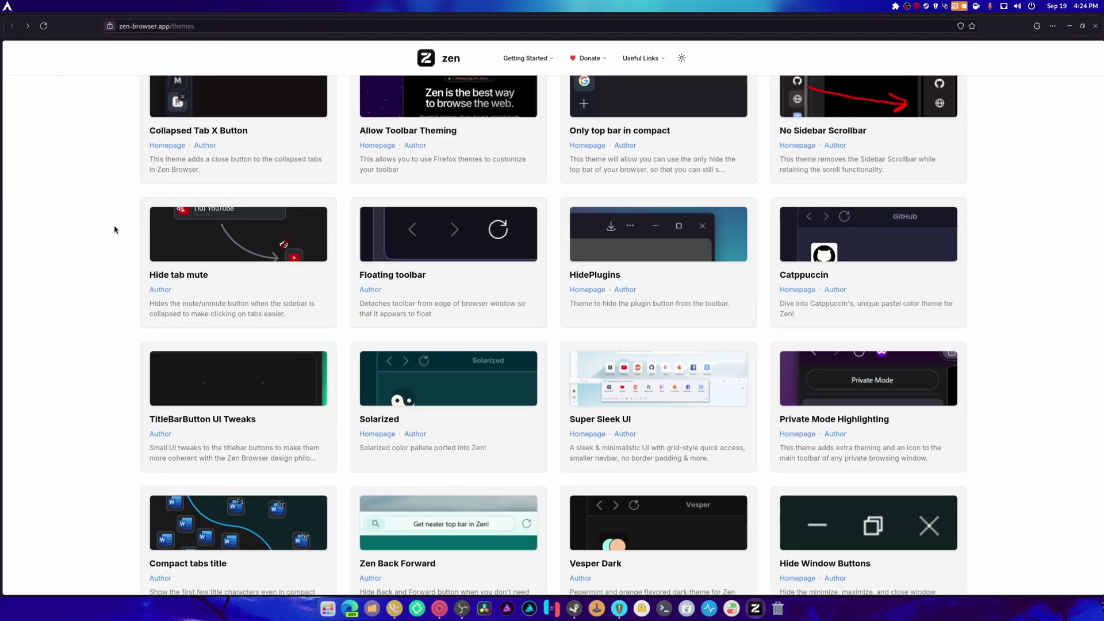
Step: Scroll down to the Midnight theme, install it, and return to the themes list
{"action": "scroll", "coordinate": [115, 230], "scroll_direction": "down", "scroll_amount": 4}
{"action": "scroll", "coordinate": [120, 234], "scroll_direction": "down", "scroll_amount": 4}
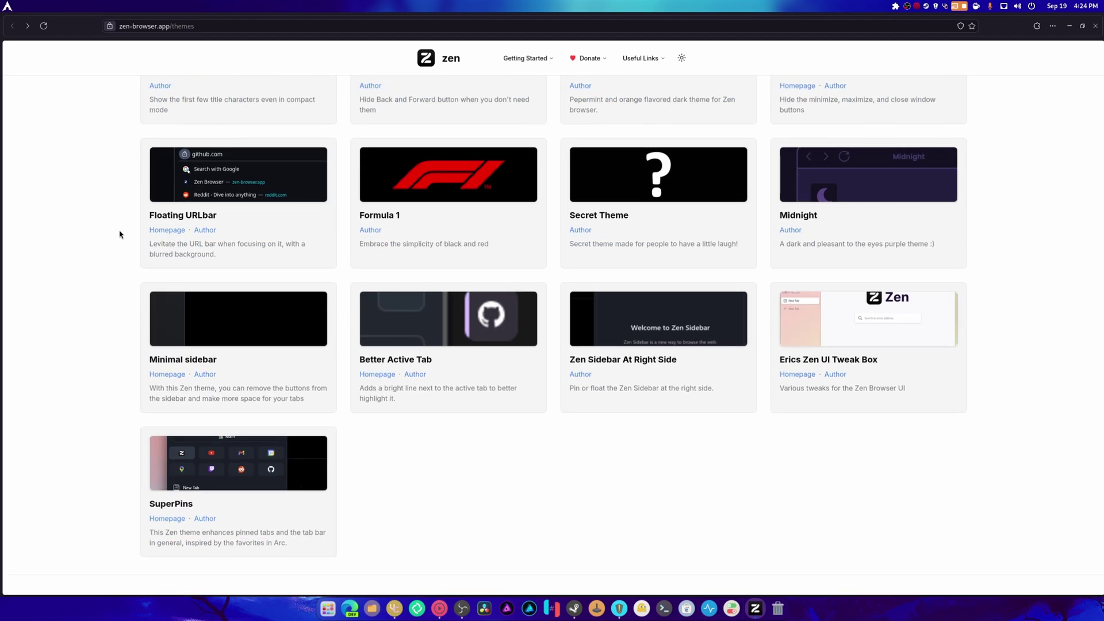
{"action": "left_click", "coordinate": [822, 182]}
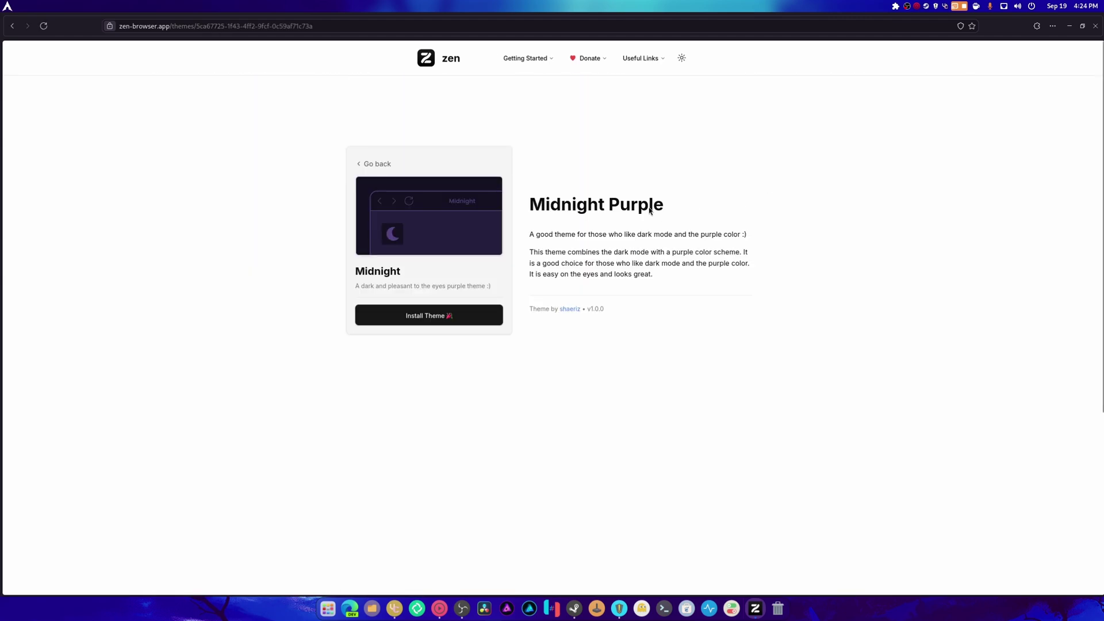
{"action": "left_click", "coordinate": [428, 315]}
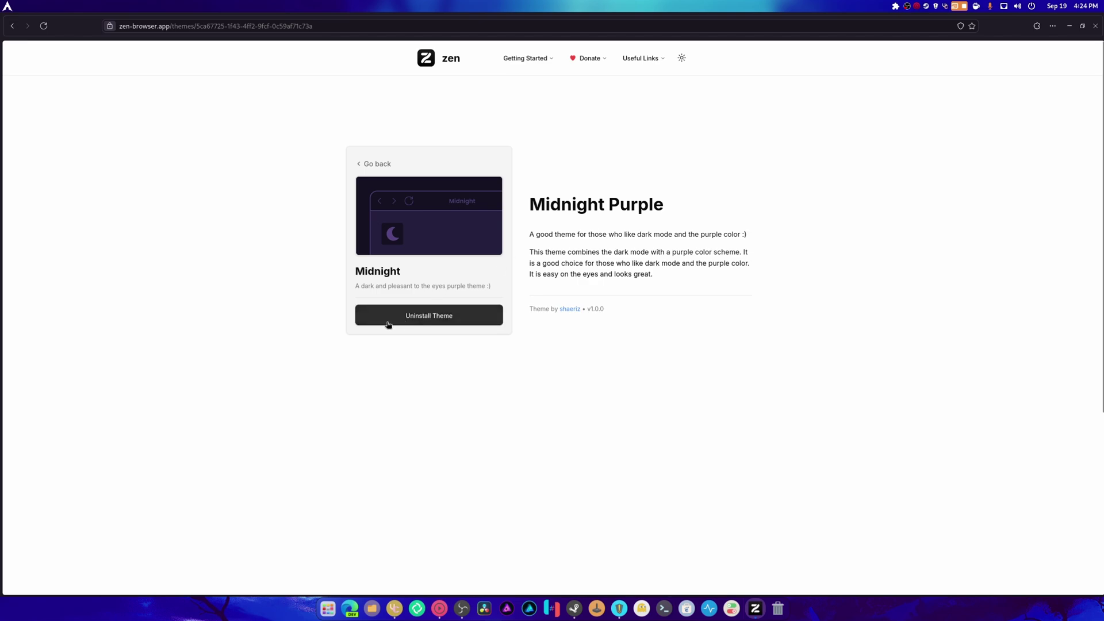
{"action": "left_click", "coordinate": [12, 26]}
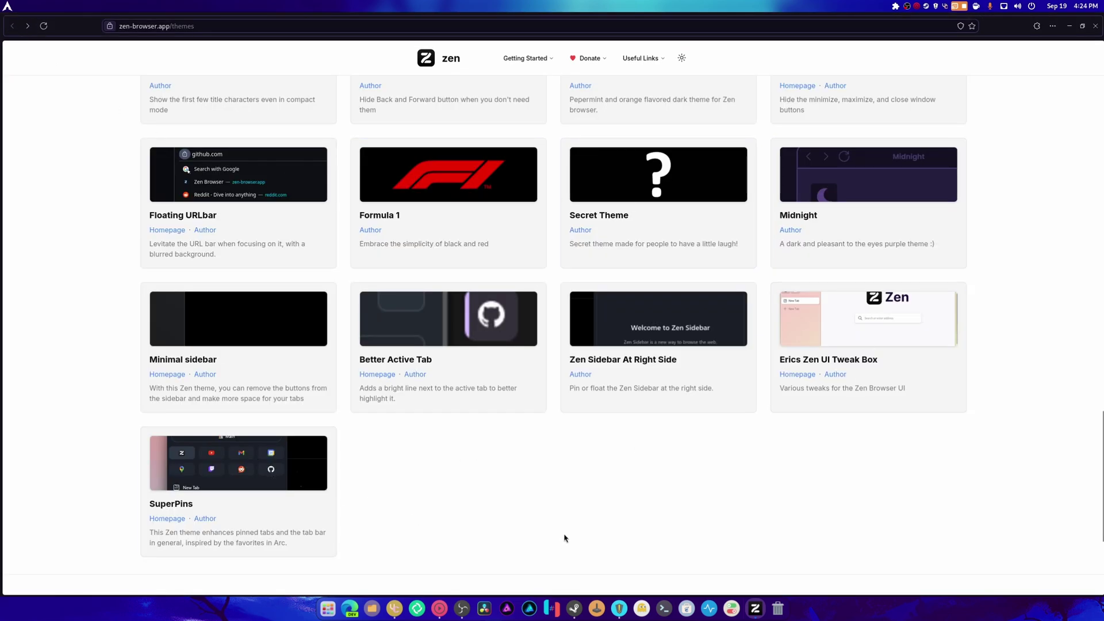
Step: Filter the Themes Store to the 'utility' category and scroll through its cards, back to the top
{"action": "scroll", "coordinate": [661, 477], "scroll_direction": "up", "scroll_amount": 6}
{"action": "scroll", "coordinate": [684, 464], "scroll_direction": "down", "scroll_amount": 2}
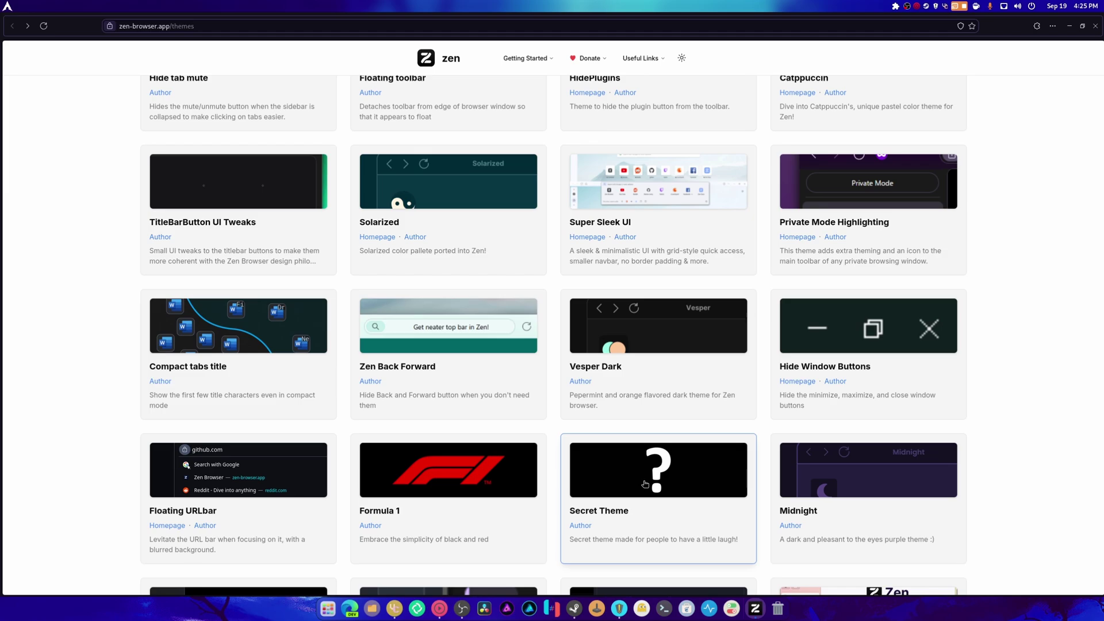
{"action": "scroll", "coordinate": [646, 484], "scroll_direction": "up", "scroll_amount": 15}
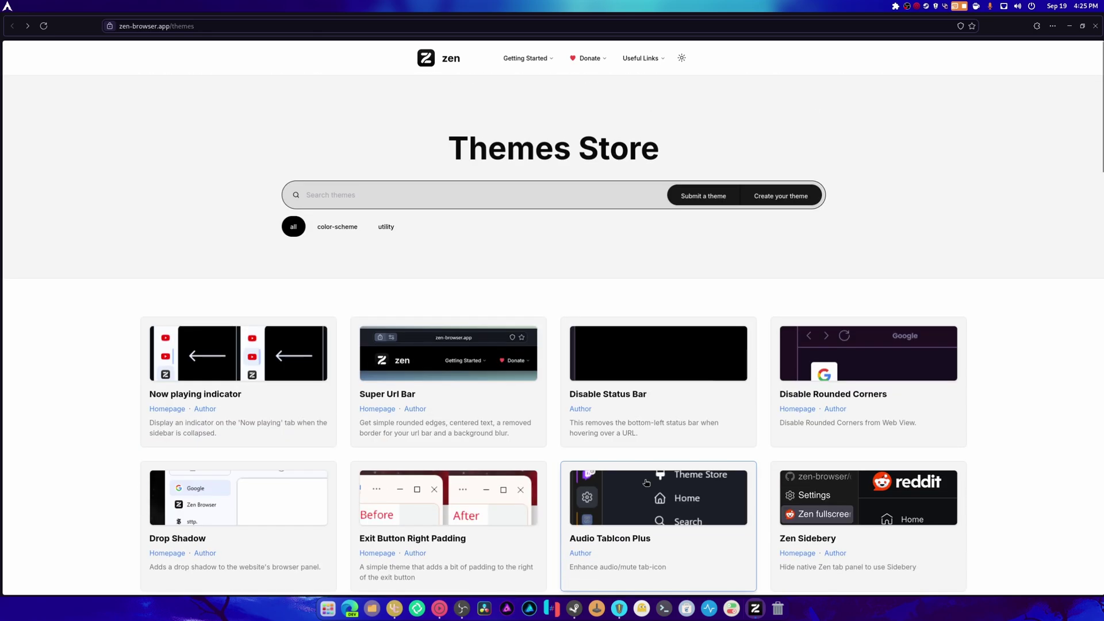
{"action": "left_click", "coordinate": [387, 229]}
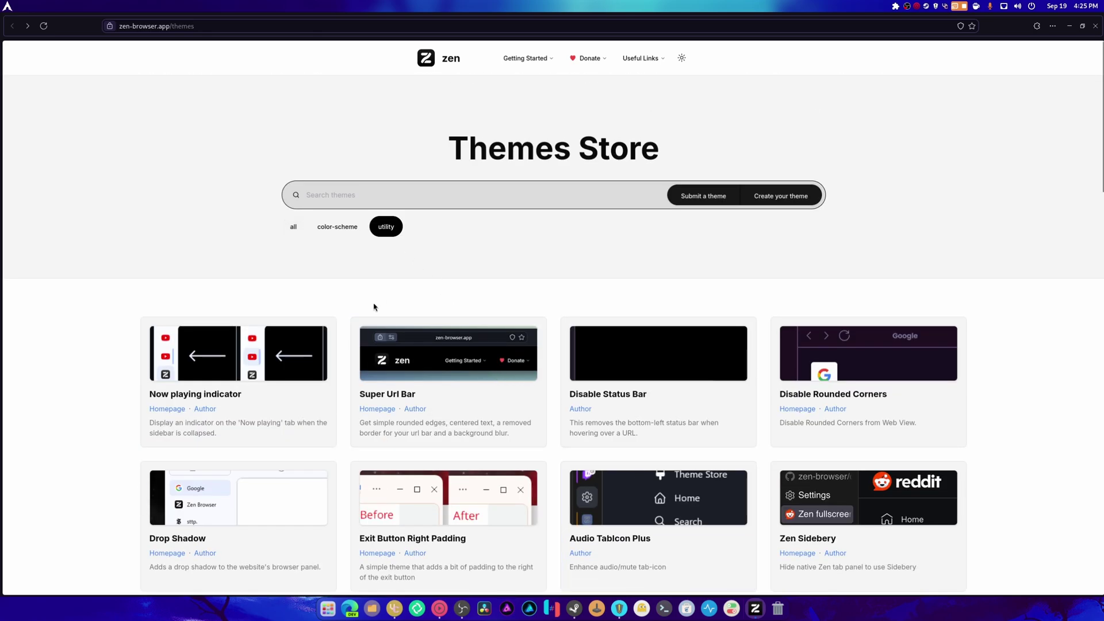
{"action": "scroll", "coordinate": [575, 402], "scroll_direction": "down", "scroll_amount": 20}
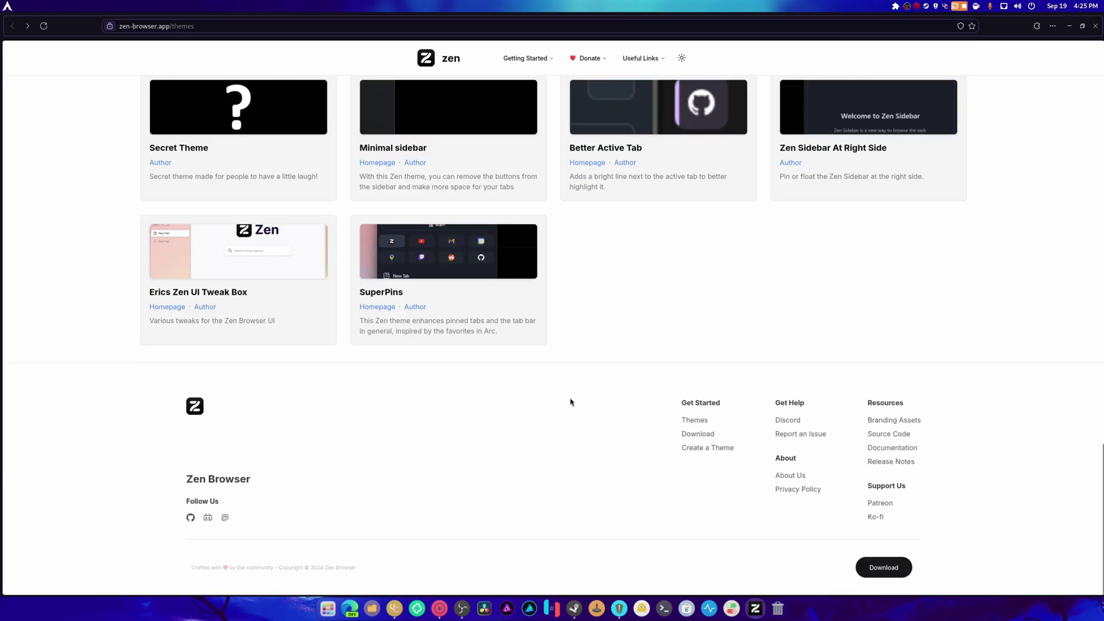
{"action": "scroll", "coordinate": [571, 402], "scroll_direction": "up", "scroll_amount": 1}
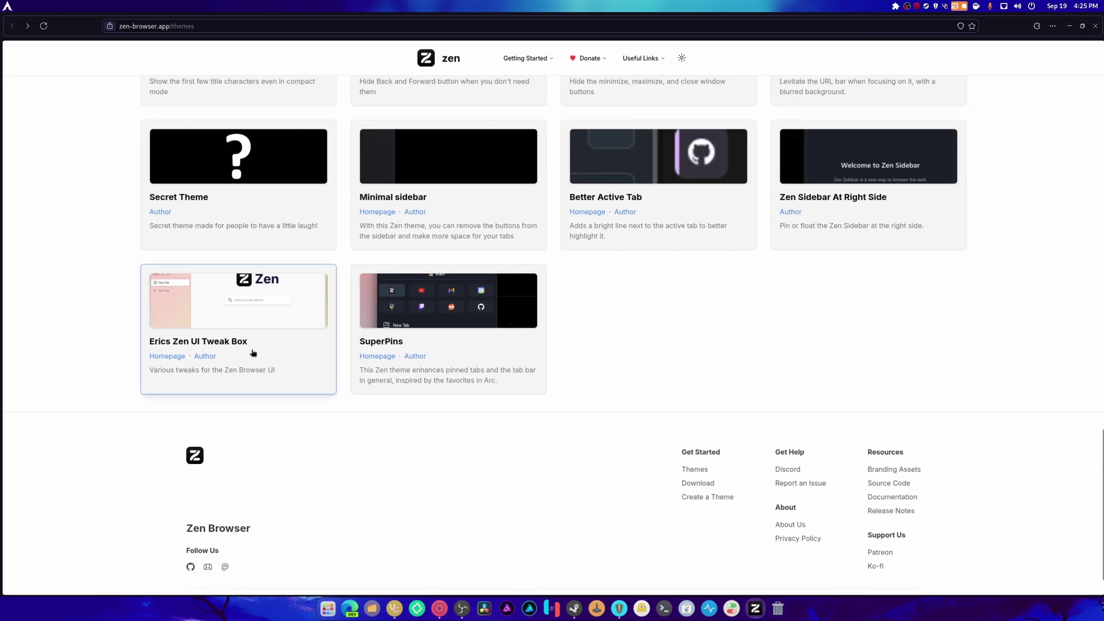
{"action": "scroll", "coordinate": [253, 353], "scroll_direction": "up", "scroll_amount": 20}
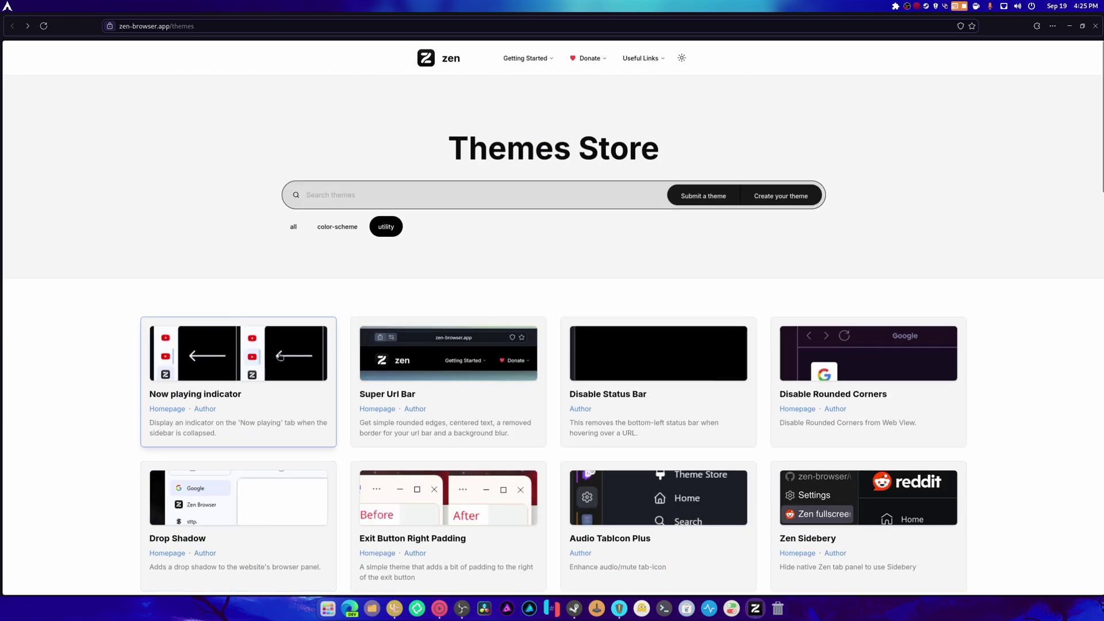
Step: Load YouTube from the address bar suggestion, then launch Mission Center from the dock
{"action": "left_click", "coordinate": [216, 26]}
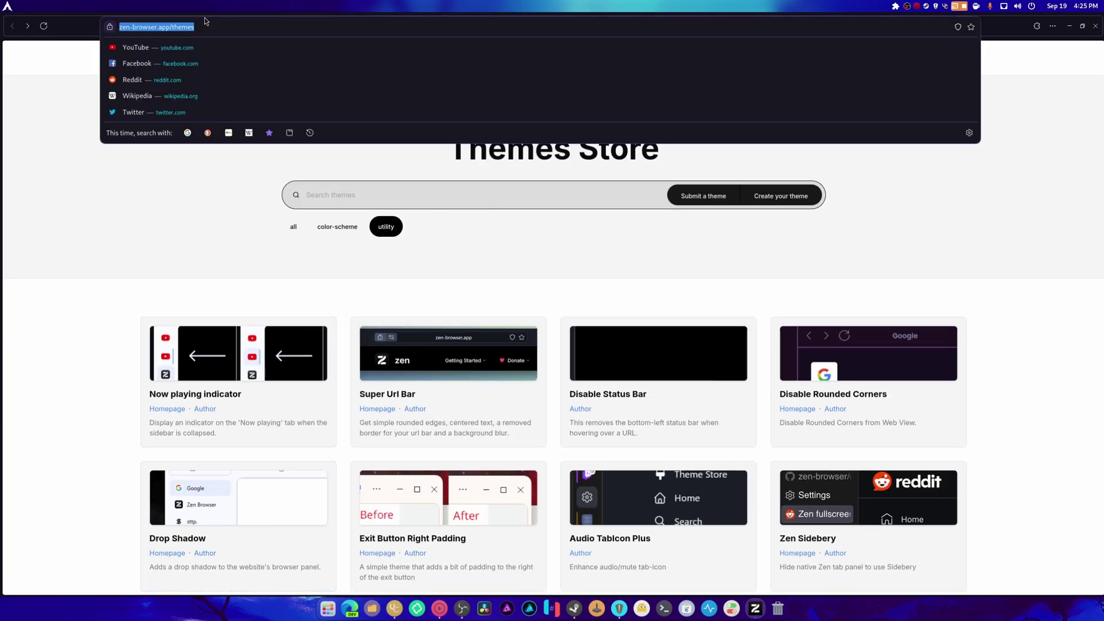
{"action": "left_click", "coordinate": [218, 47]}
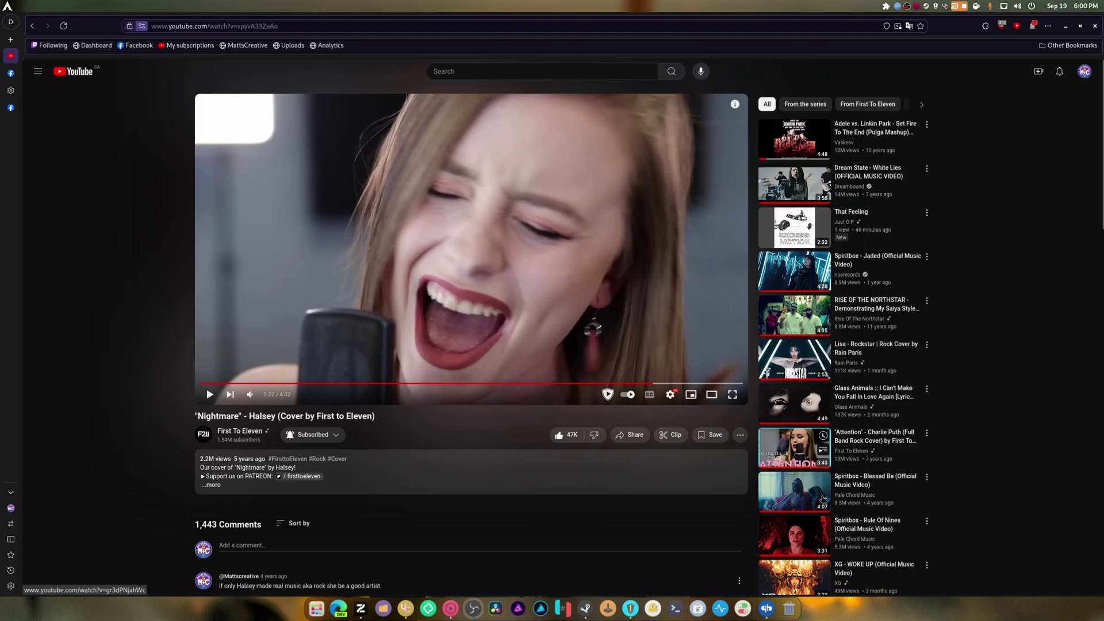
{"action": "left_click", "coordinate": [720, 610]}
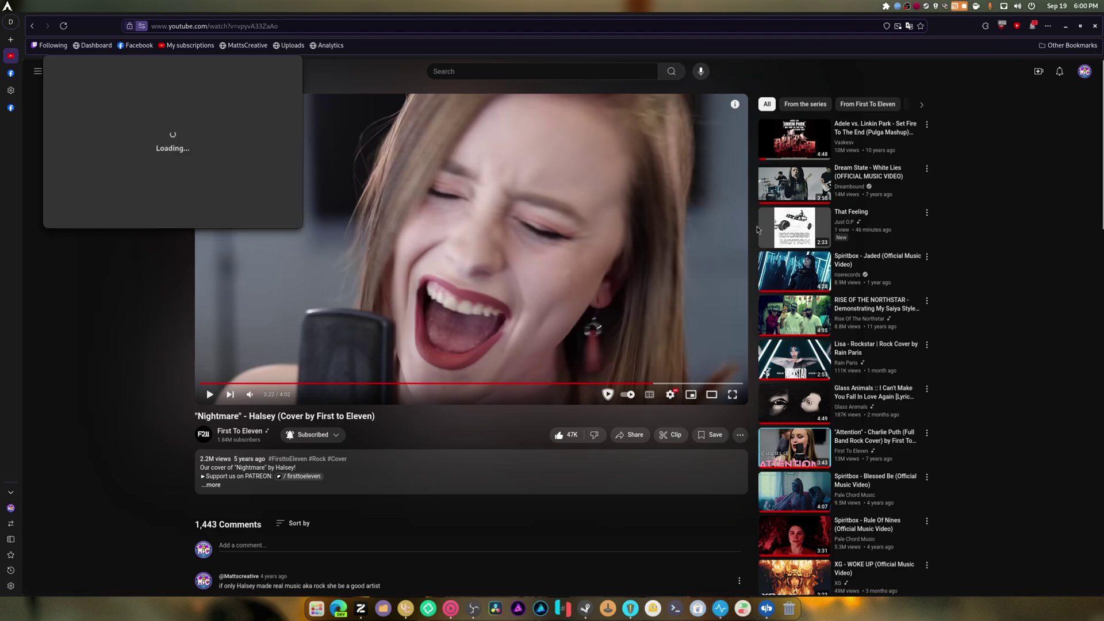
Step: Maximize Mission Center, filter its process list by 'zen', then close it
{"action": "double_click", "coordinate": [208, 74]}
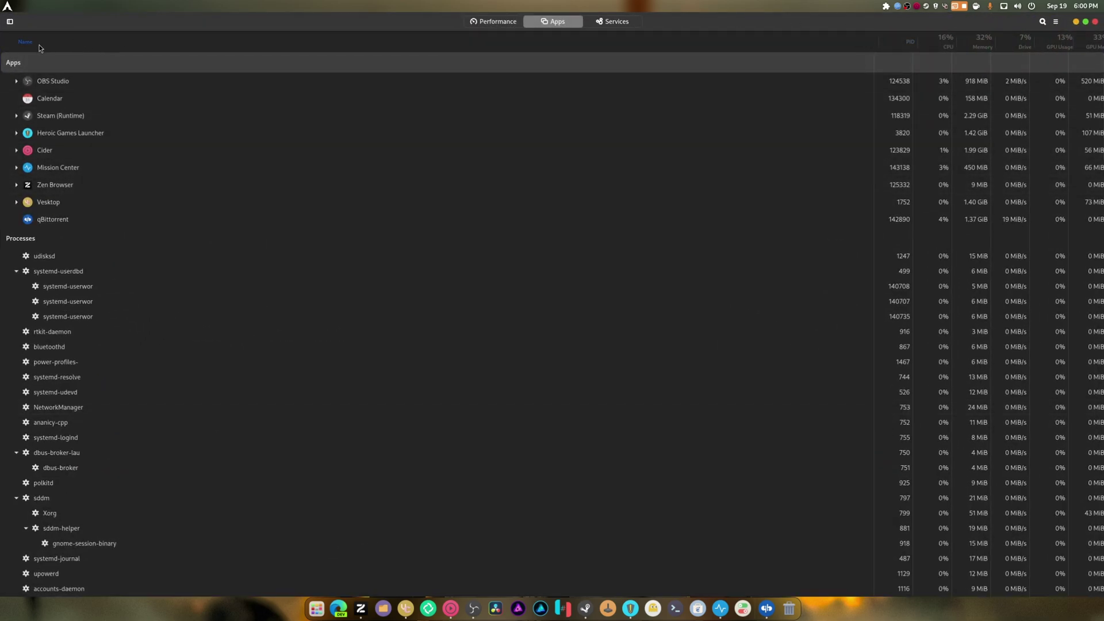
{"action": "key", "text": "ctrl+f"}
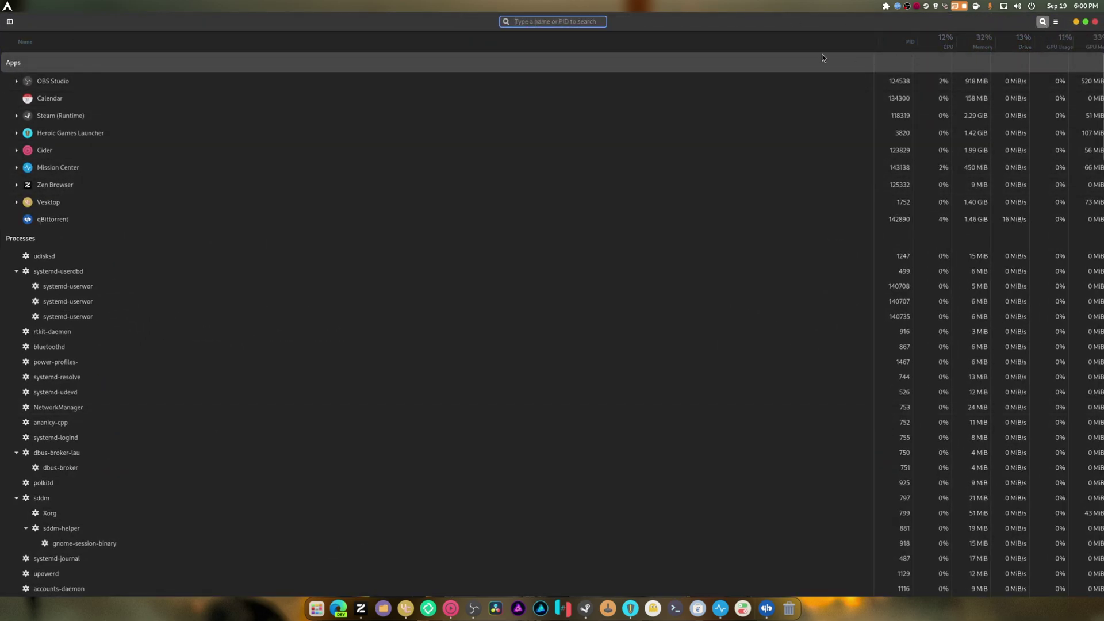
{"action": "type", "text": "zen"}
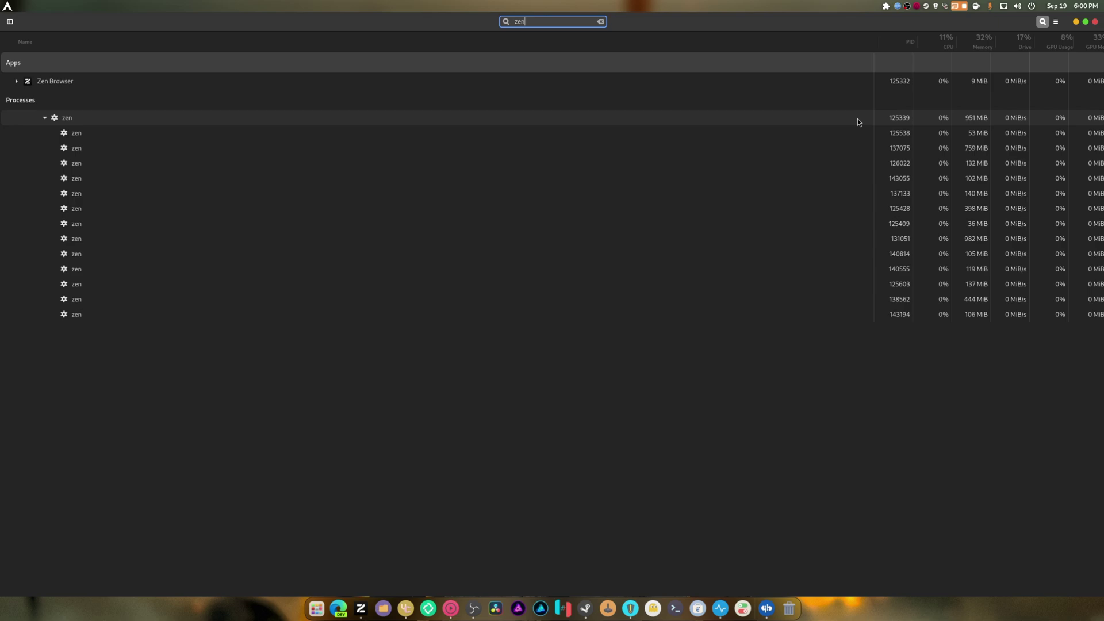
{"action": "left_click", "coordinate": [1097, 24]}
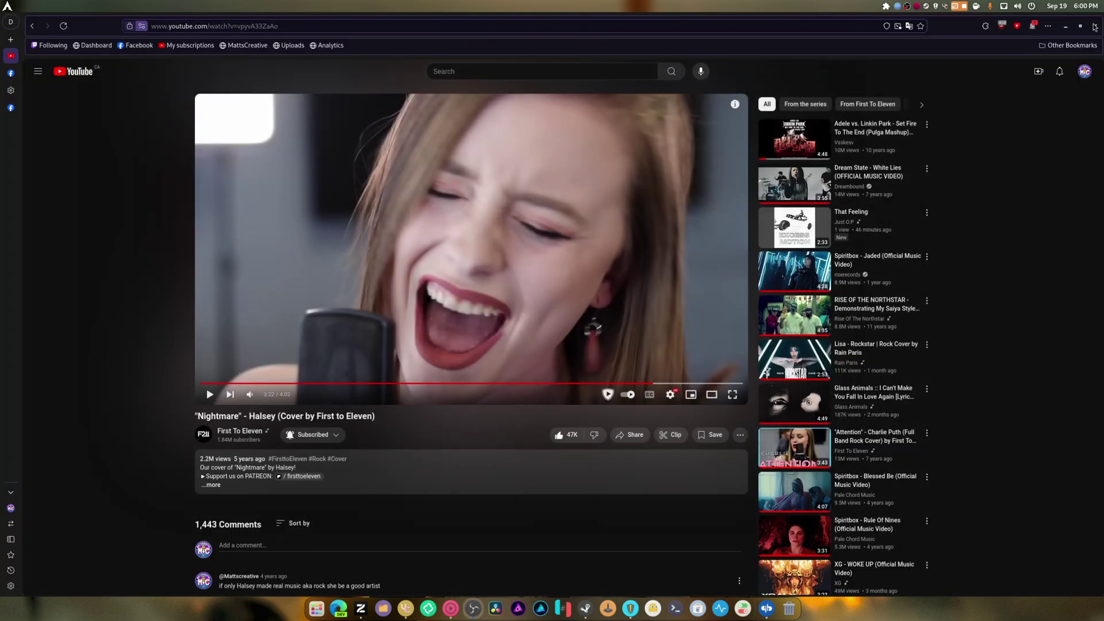
Step: Review Privacy & Security settings: Standard tracking protection down to DNS over HTTPS on Default Protection
{"action": "left_click", "coordinate": [1050, 28]}
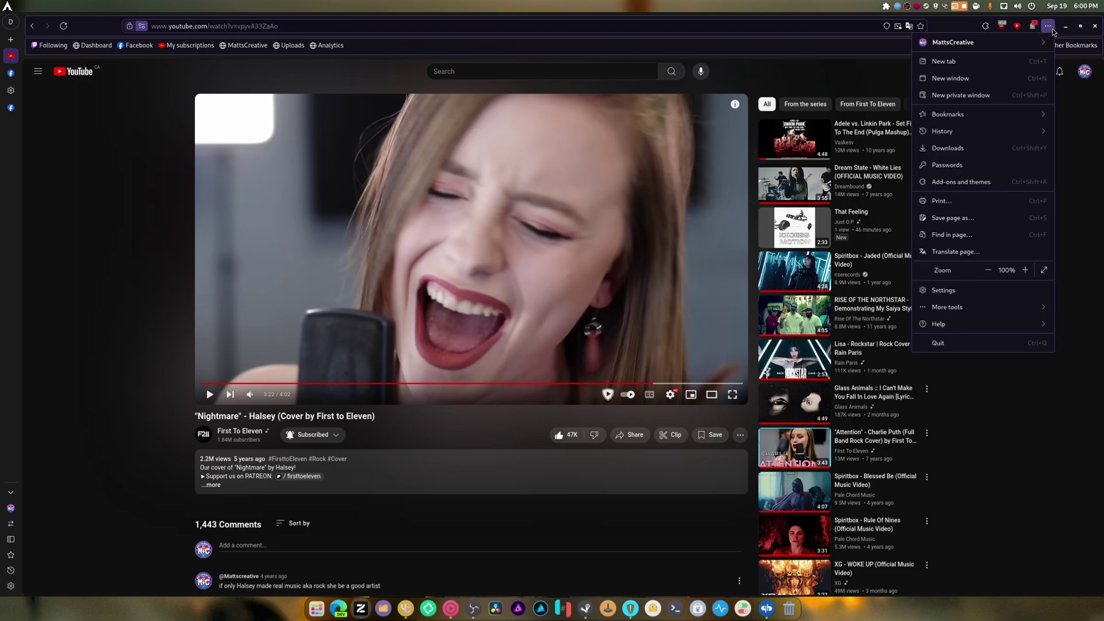
{"action": "left_click", "coordinate": [966, 296]}
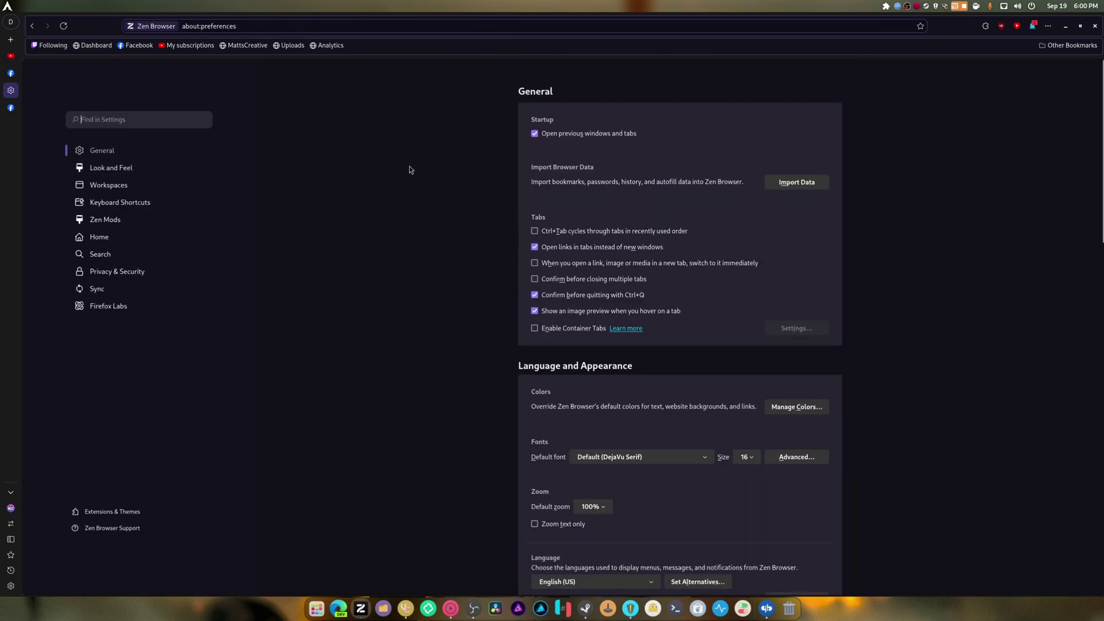
{"action": "left_click", "coordinate": [117, 272]}
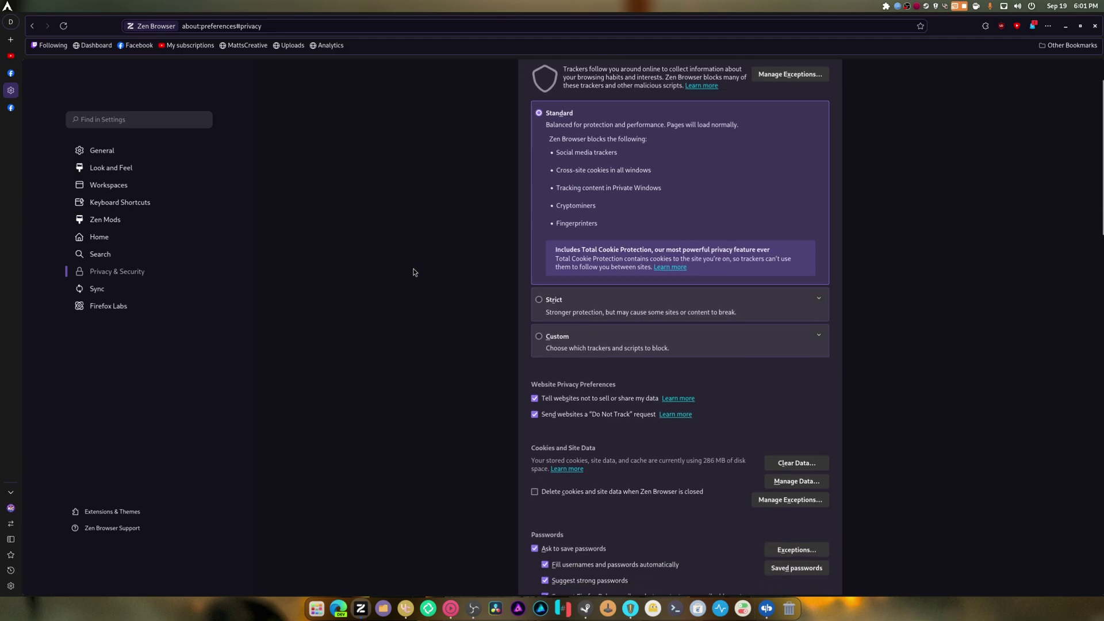
{"action": "scroll", "coordinate": [413, 272], "scroll_direction": "down", "scroll_amount": 10}
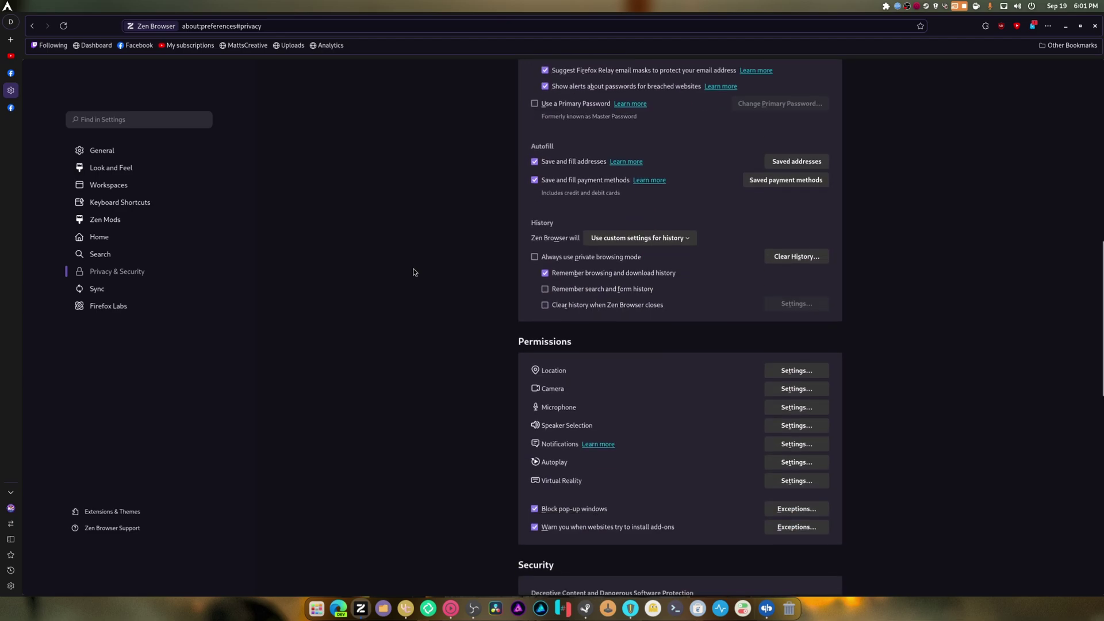
{"action": "scroll", "coordinate": [413, 272], "scroll_direction": "down", "scroll_amount": 10}
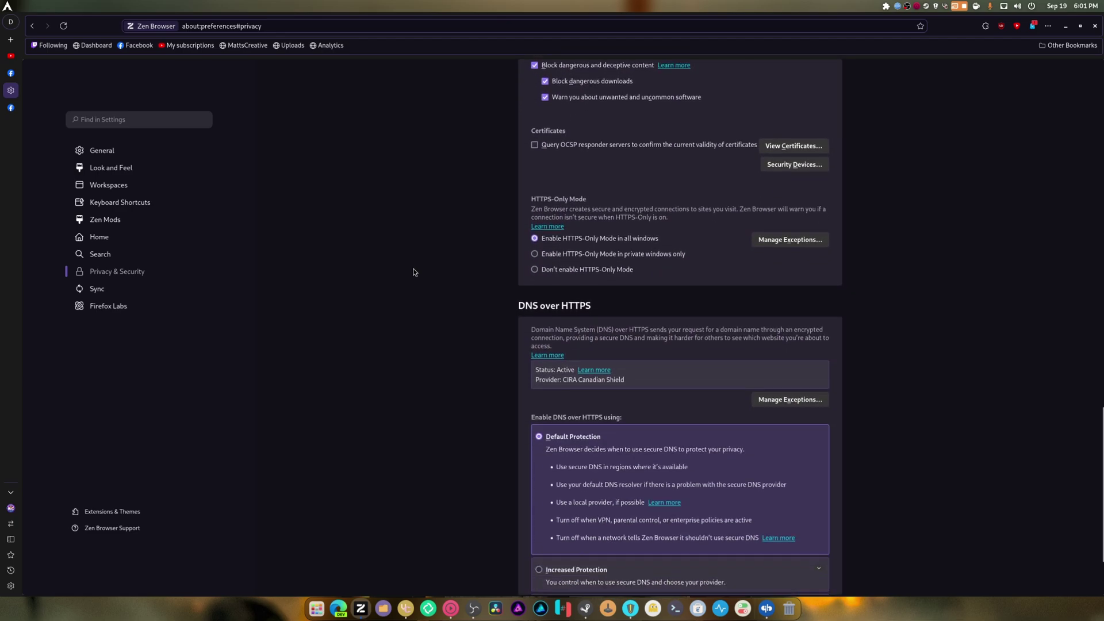
{"action": "scroll", "coordinate": [413, 272], "scroll_direction": "up", "scroll_amount": 20}
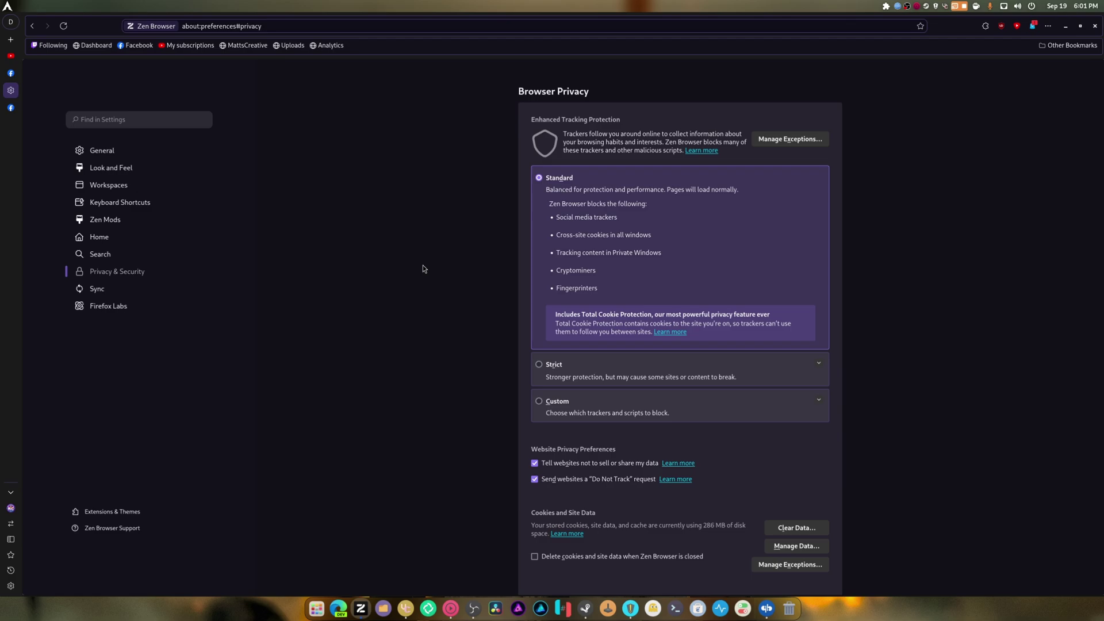
{"action": "scroll", "coordinate": [423, 269], "scroll_direction": "down", "scroll_amount": 5}
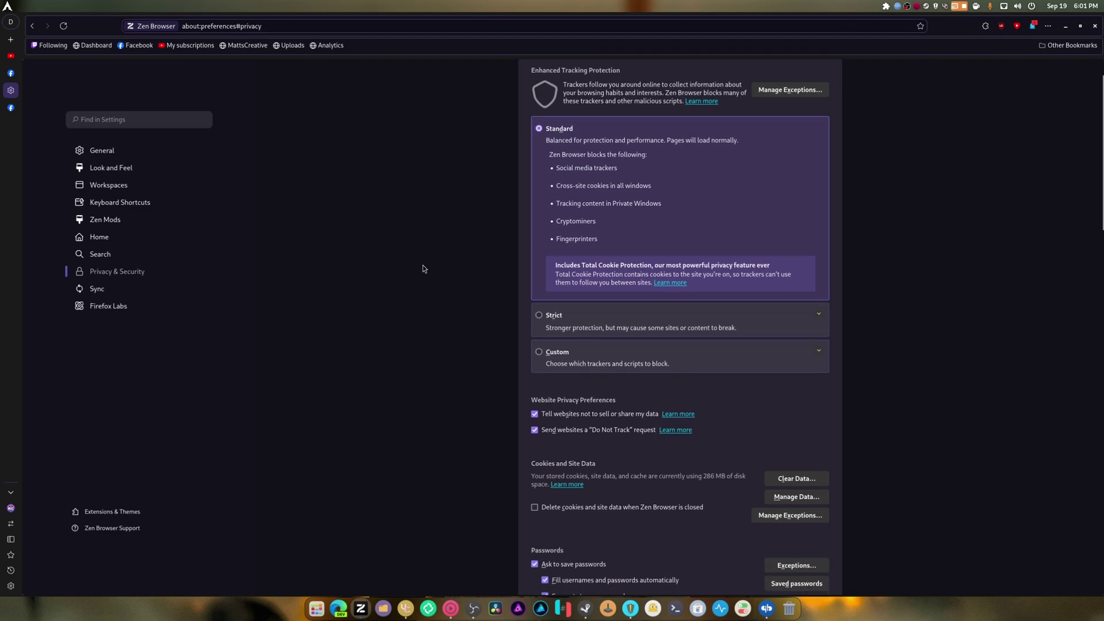
{"action": "scroll", "coordinate": [457, 238], "scroll_direction": "down", "scroll_amount": 3}
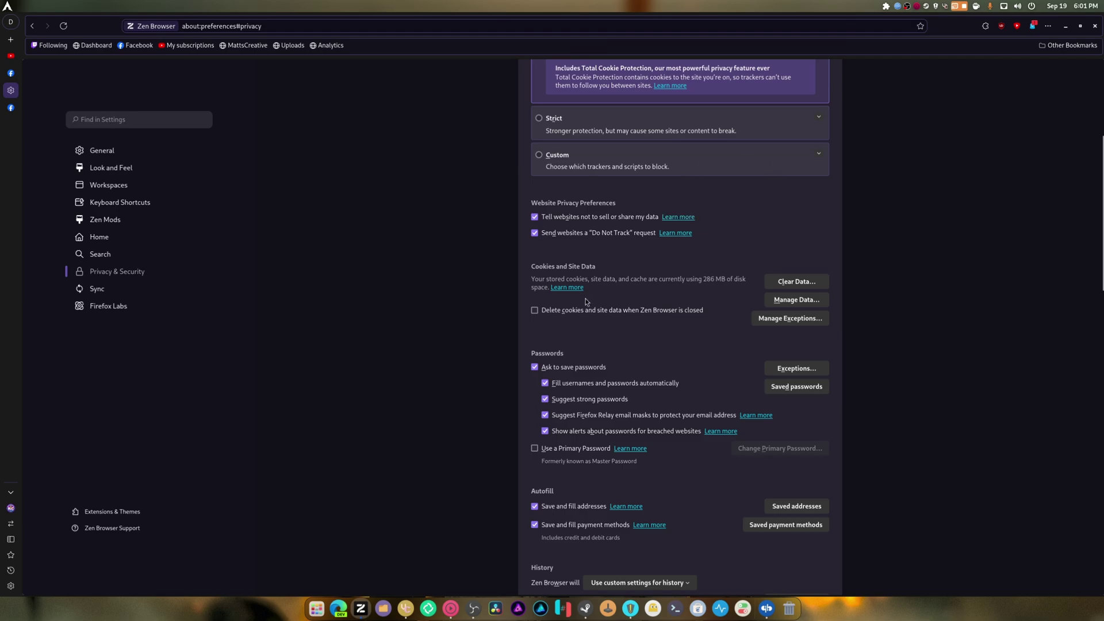
{"action": "scroll", "coordinate": [580, 315], "scroll_direction": "down", "scroll_amount": 13}
{"action": "scroll", "coordinate": [581, 314], "scroll_direction": "down", "scroll_amount": 11}
{"action": "scroll", "coordinate": [581, 316], "scroll_direction": "down", "scroll_amount": 5}
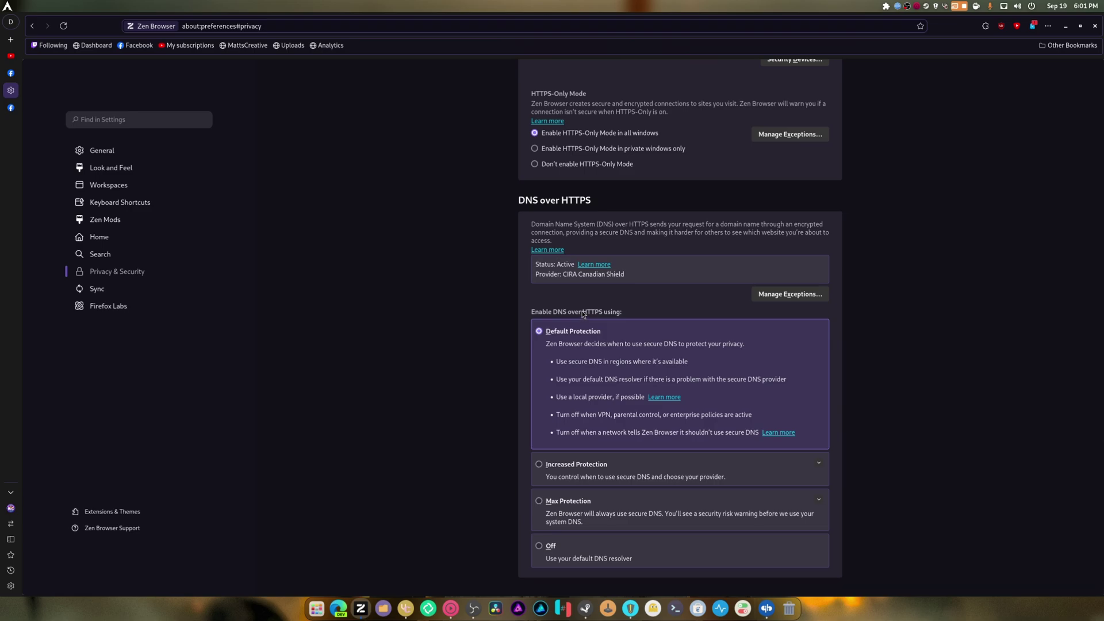
{"action": "scroll", "coordinate": [583, 314], "scroll_direction": "up", "scroll_amount": 20}
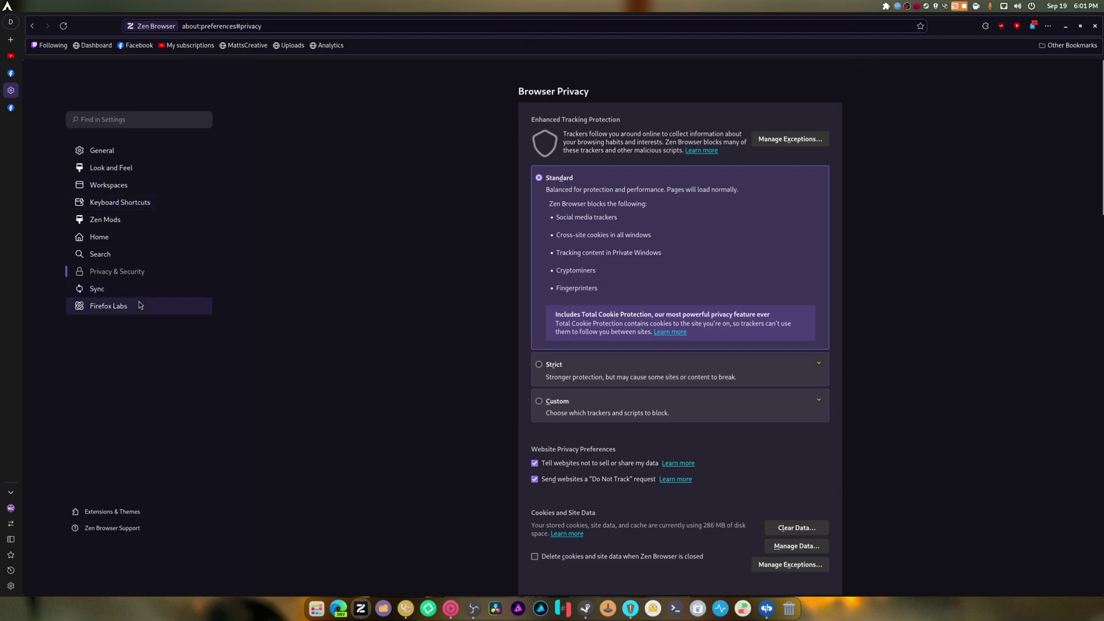
Step: Show Zen Mods listing Drop Shadow, Floating toolbar and Midnight, then unmaximize the browser window
{"action": "left_click", "coordinate": [105, 219]}
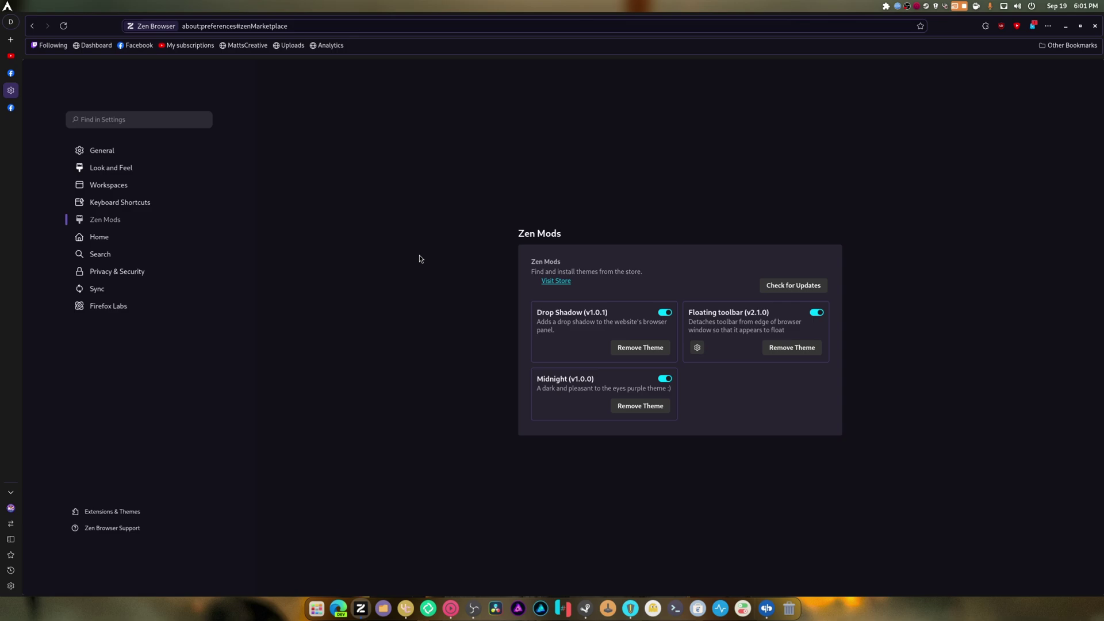
{"action": "left_click_drag", "start_coordinate": [949, 26], "coordinate": [581, 157]}
Step: Minimize the Zen Browser window to reveal the bare desktop
{"action": "left_click", "coordinate": [675, 153]}
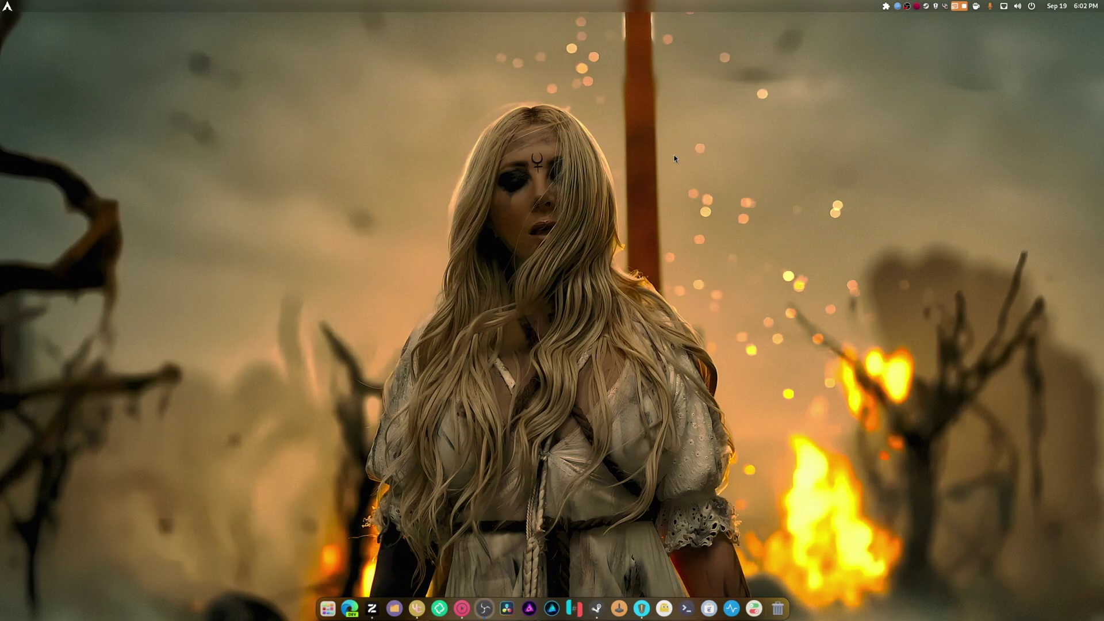